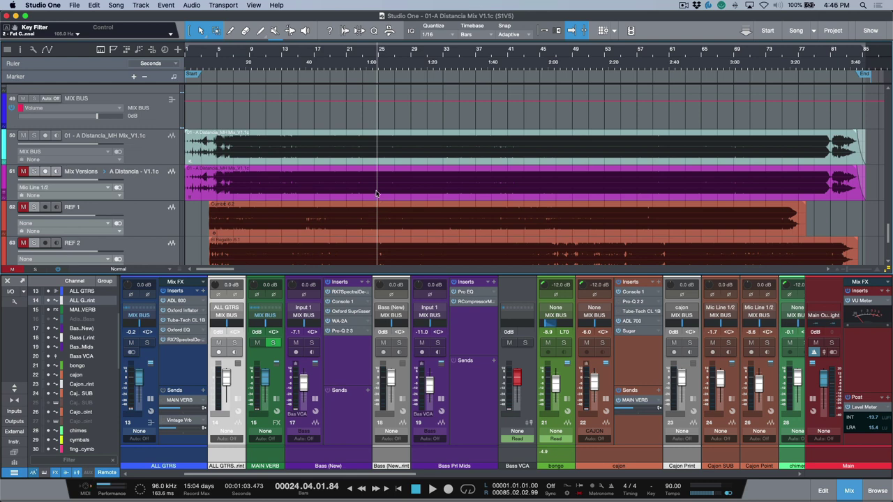
Step: Scroll through the session, then briefly open and close the mix bus's Fat Channel plugin
{"action": "scroll", "coordinate": [384, 194], "scroll_direction": "up", "scroll_amount": 6}
{"action": "scroll", "coordinate": [388, 191], "scroll_direction": "up", "scroll_amount": 3}
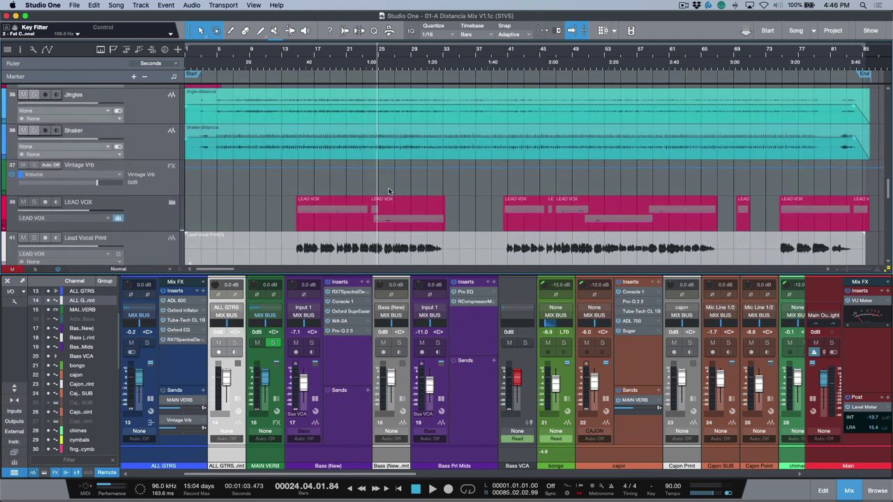
{"action": "scroll", "coordinate": [389, 191], "scroll_direction": "down", "scroll_amount": 3}
{"action": "scroll", "coordinate": [392, 171], "scroll_direction": "up", "scroll_amount": 1}
{"action": "scroll", "coordinate": [393, 170], "scroll_direction": "up", "scroll_amount": 8}
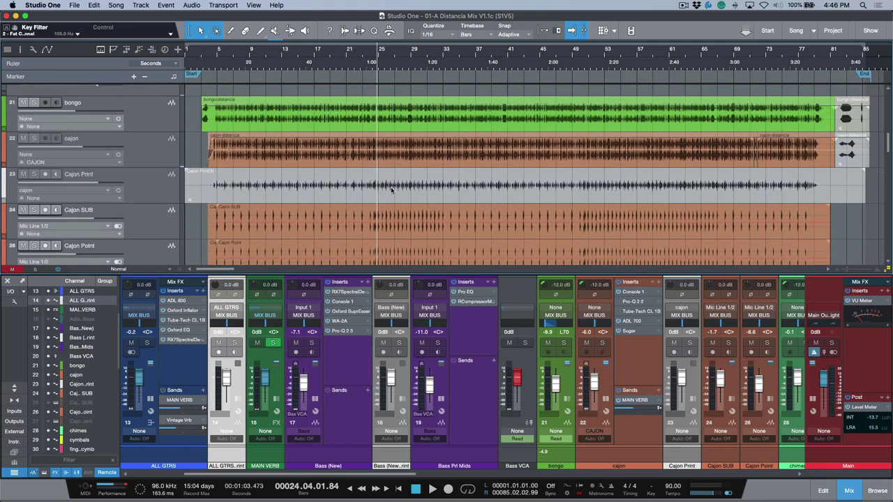
{"action": "scroll", "coordinate": [389, 189], "scroll_direction": "up", "scroll_amount": 4}
{"action": "scroll", "coordinate": [390, 196], "scroll_direction": "up", "scroll_amount": 2}
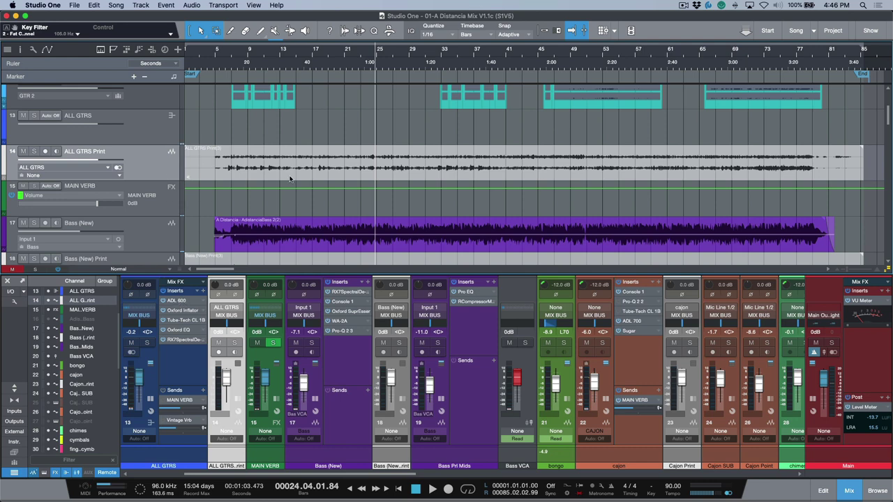
{"action": "scroll", "coordinate": [292, 179], "scroll_direction": "down", "scroll_amount": 6}
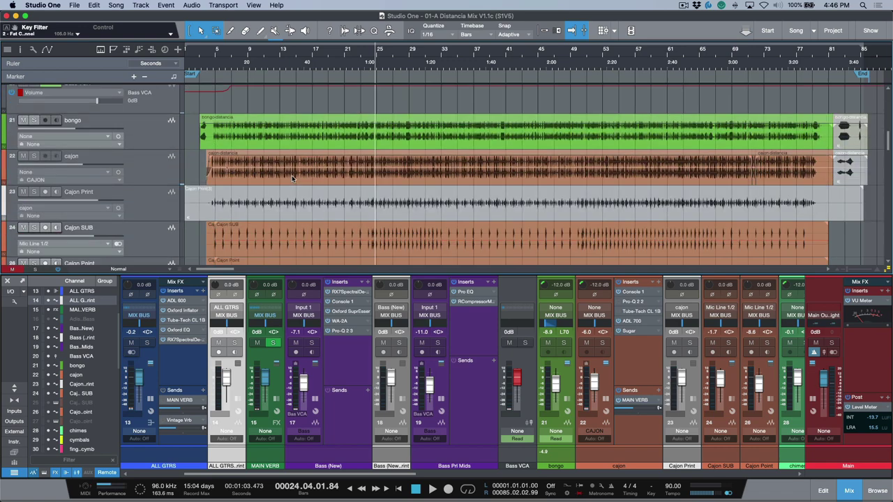
{"action": "left_click_drag", "start_coordinate": [411, 477], "coordinate": [784, 475]}
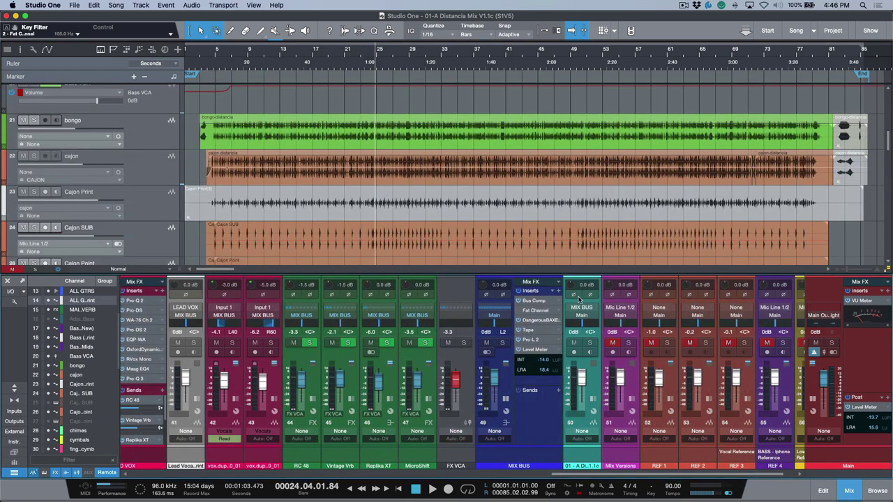
{"action": "left_click", "coordinate": [530, 310]}
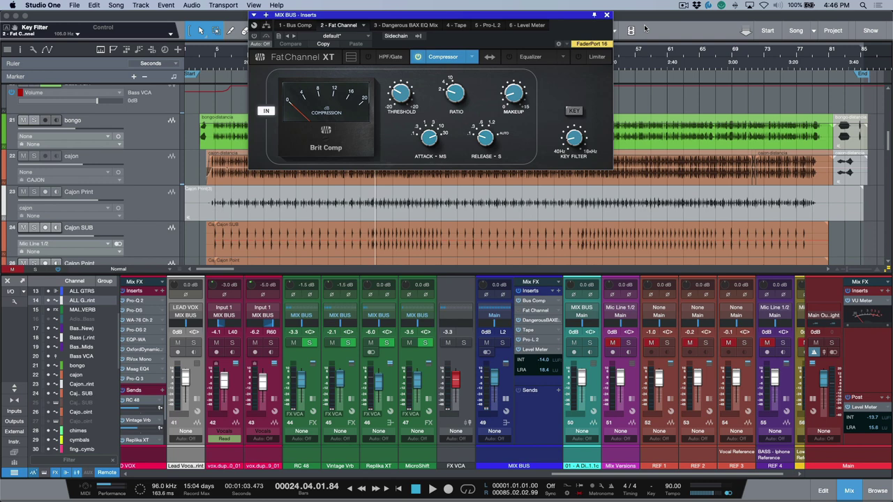
{"action": "left_click", "coordinate": [607, 15]}
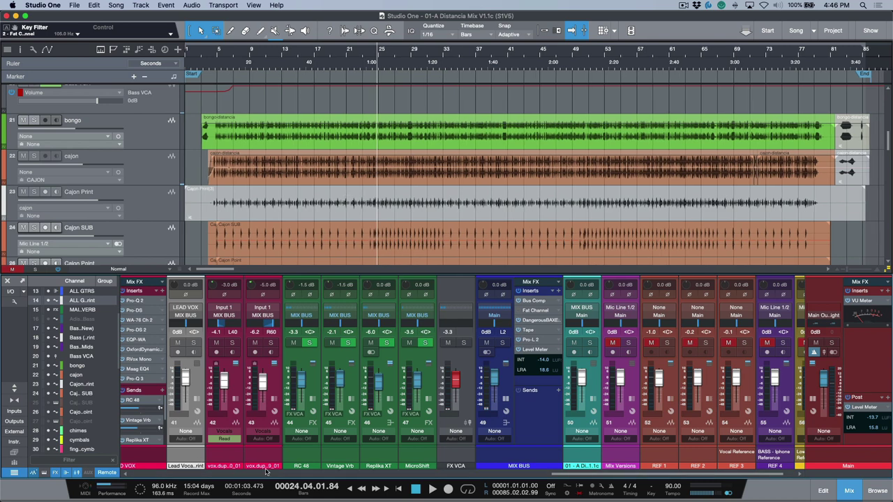
Step: Expand the Lead Vocal Print channel to show its inserts and a larger sends area
{"action": "left_click", "coordinate": [461, 474]}
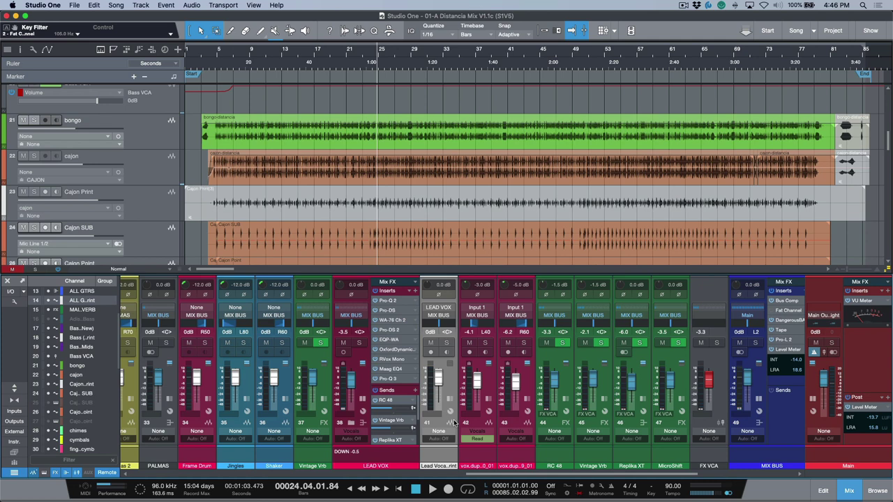
{"action": "left_click", "coordinate": [450, 399]}
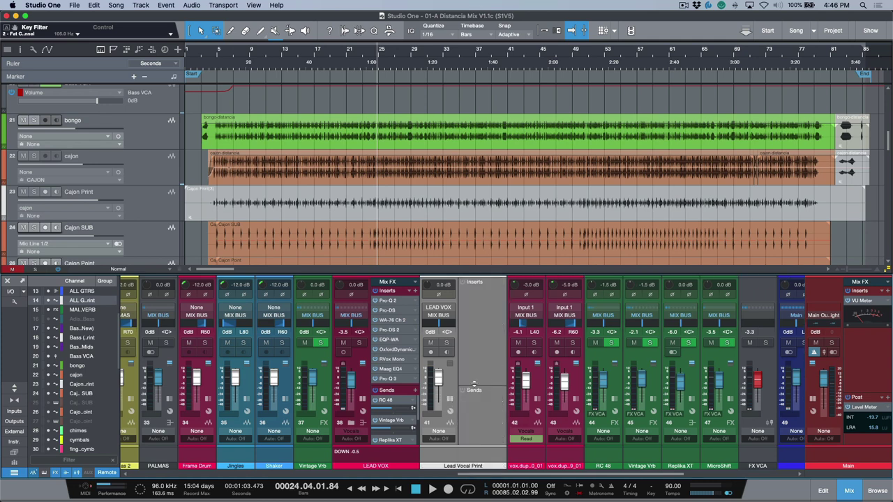
{"action": "left_click_drag", "start_coordinate": [481, 346], "coordinate": [481, 342]}
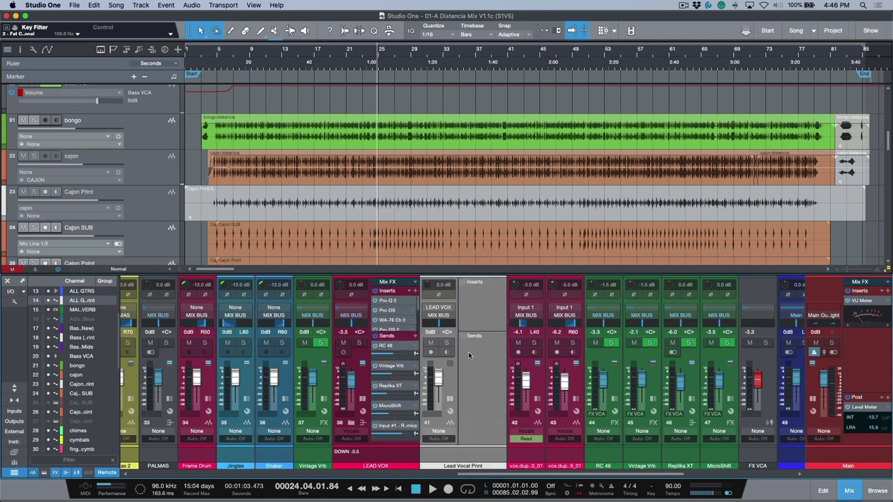
Step: Try copying RC 48 and Vintage Vrb onto Lead Vocal Print, undo both, enlarge LEAD VOX's sends
{"action": "left_click_drag", "start_coordinate": [398, 348], "coordinate": [480, 351]}
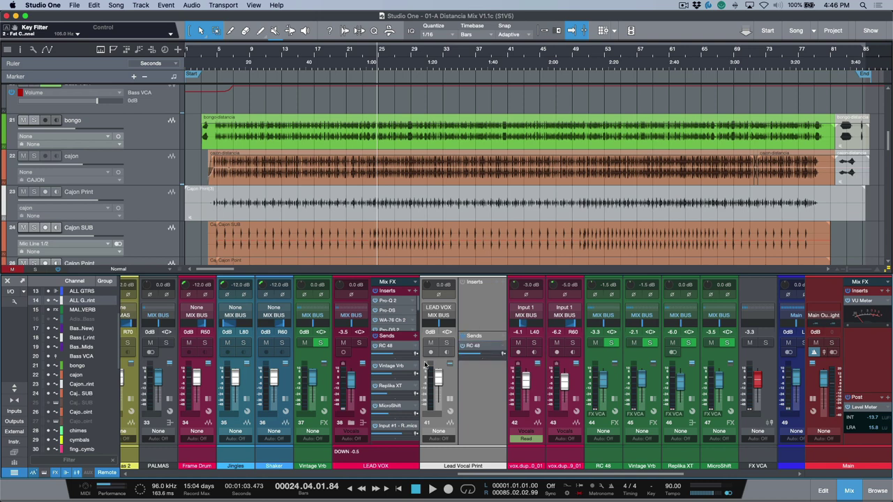
{"action": "left_click_drag", "start_coordinate": [401, 367], "coordinate": [484, 375]}
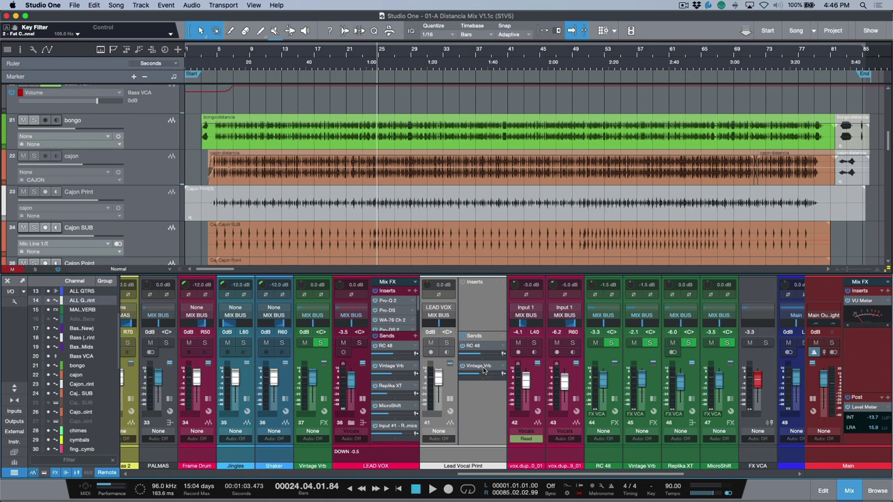
{"action": "key", "text": "super+z"}
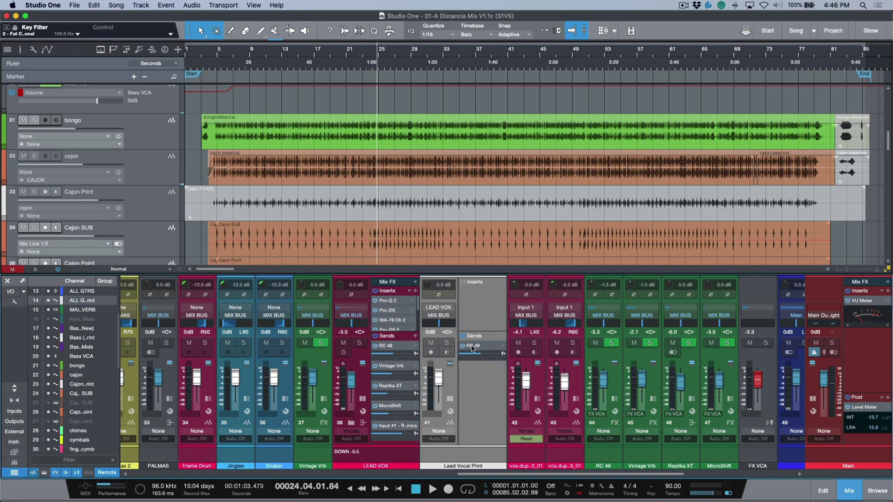
{"action": "key", "text": "super+z"}
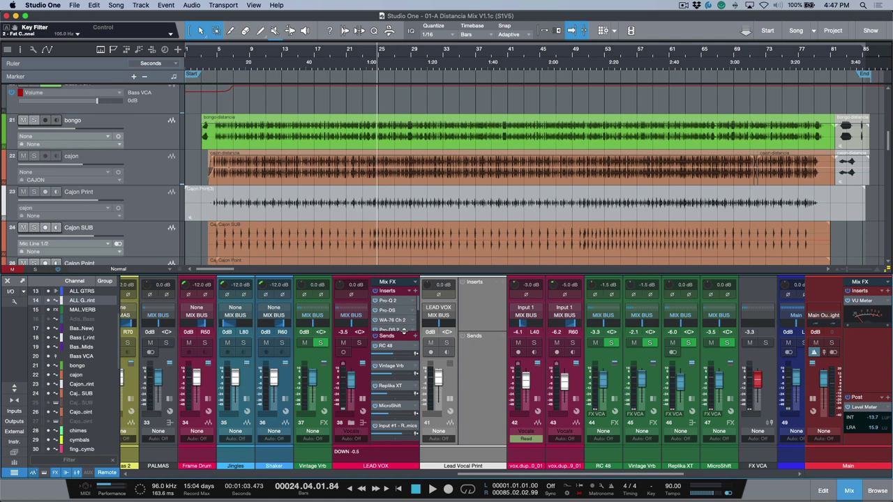
{"action": "mouse_move", "coordinate": [404, 333]}
{"action": "left_mouse_down"}
{"action": "mouse_move", "coordinate": [402, 312]}
{"action": "mouse_move", "coordinate": [402, 322]}
{"action": "left_mouse_up"}
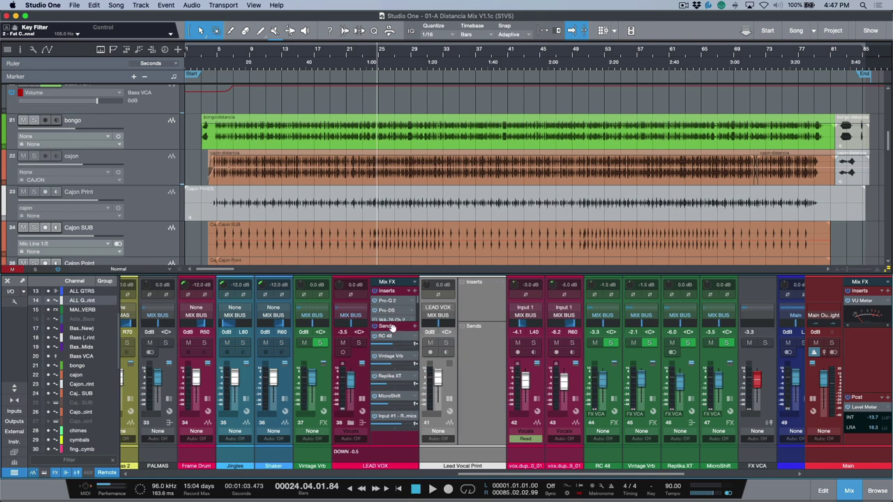
Step: Drag LEAD VOX's Sends header onto Lead Vocal Print, copying RC 48, Vintage Vrb, Replika XT and MicroShift
{"action": "left_click_drag", "start_coordinate": [391, 326], "coordinate": [478, 345]}
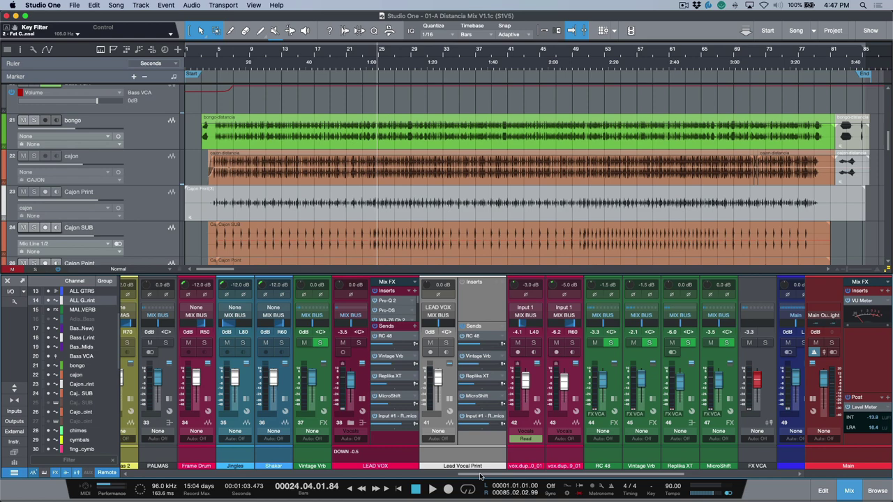
{"action": "left_click_drag", "start_coordinate": [480, 477], "coordinate": [362, 475]}
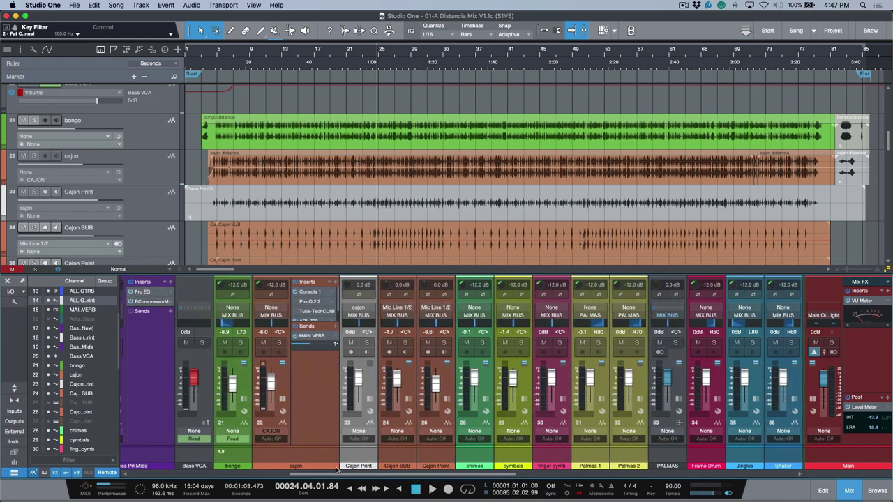
Step: Expand Cajon Print and copy cajon's MAIN VERB send onto it
{"action": "left_click", "coordinate": [368, 404]}
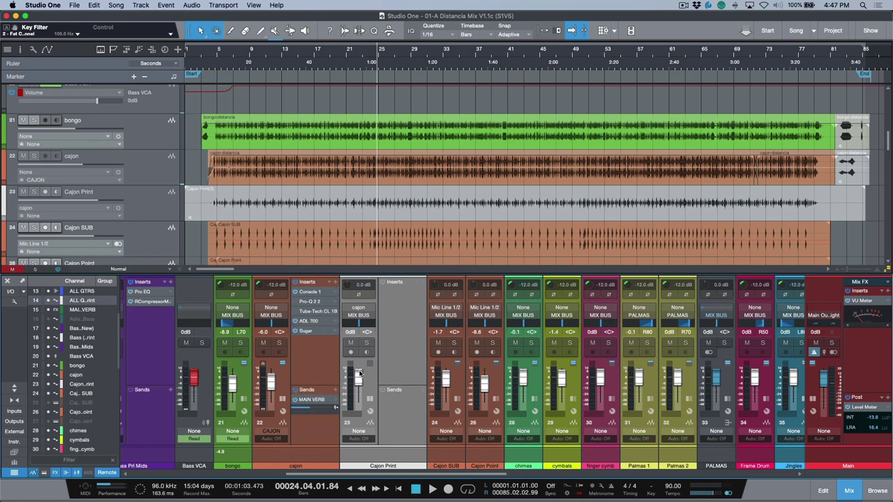
{"action": "scroll", "coordinate": [320, 401], "scroll_direction": "right", "scroll_amount": 3}
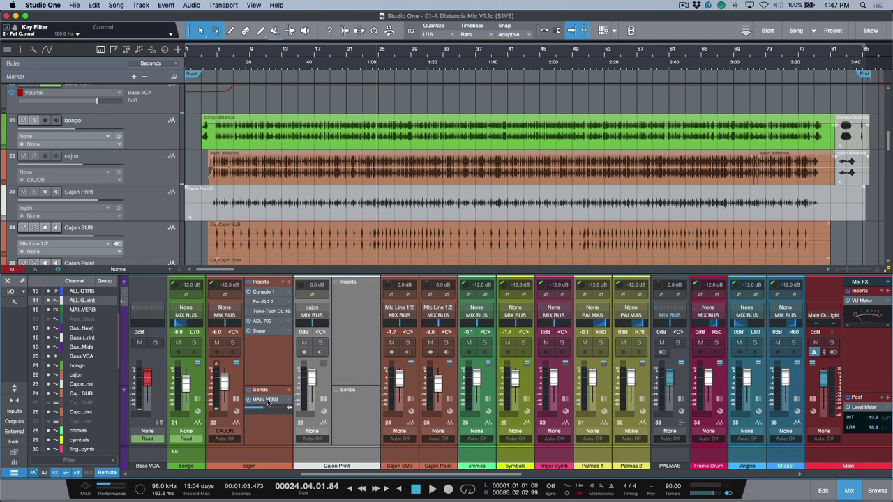
{"action": "left_click_drag", "start_coordinate": [264, 394], "coordinate": [343, 406]}
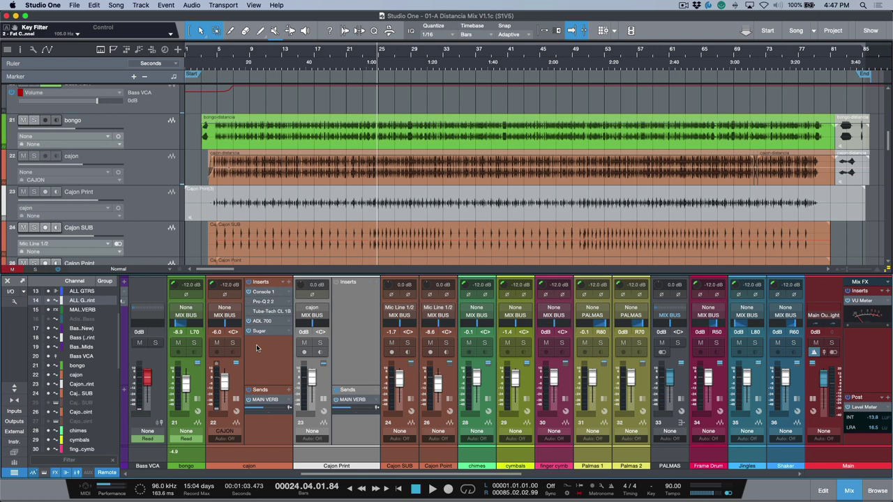
Step: Disable the original cajon track from its right-click menu
{"action": "left_click", "coordinate": [150, 172]}
{"action": "right_click", "coordinate": [151, 171]}
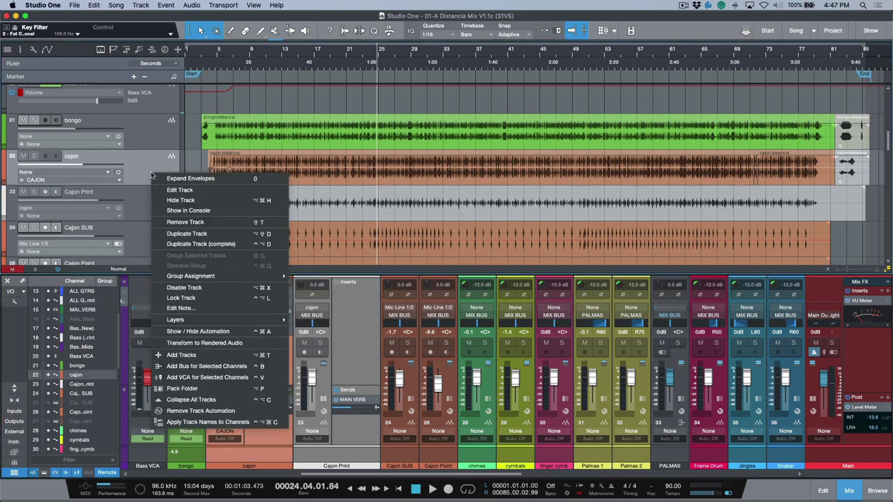
{"action": "left_click", "coordinate": [208, 288]}
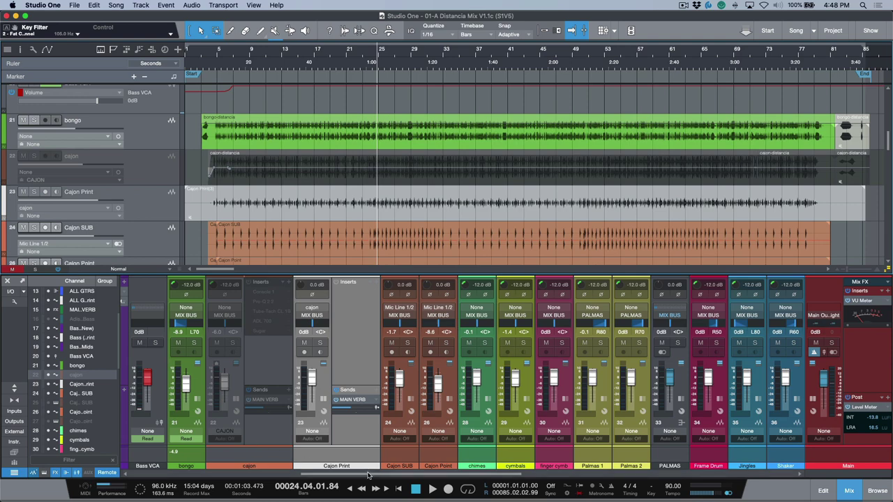
{"action": "left_click_drag", "start_coordinate": [368, 475], "coordinate": [249, 473]}
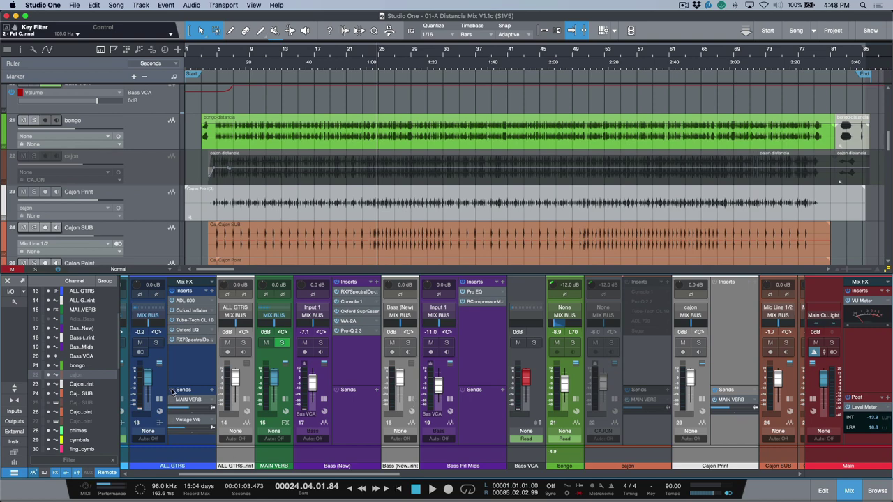
{"action": "scroll", "coordinate": [144, 151], "scroll_direction": "up", "scroll_amount": 10}
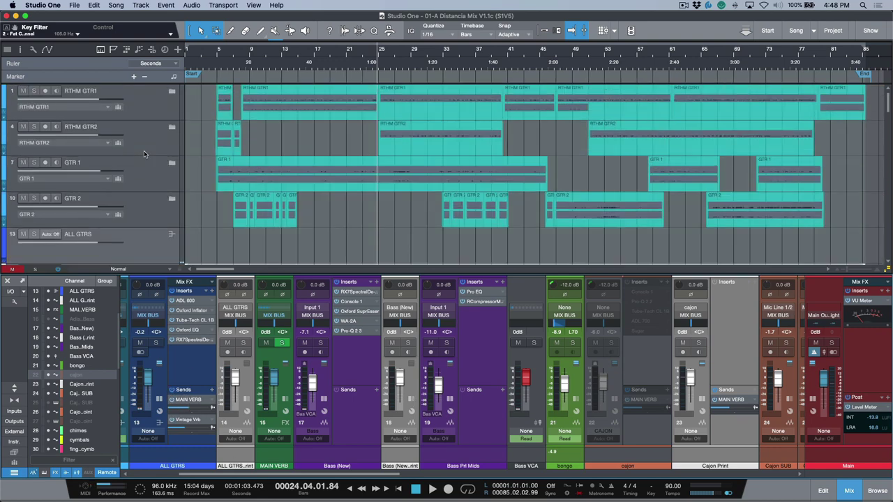
{"action": "scroll", "coordinate": [144, 151], "scroll_direction": "down", "scroll_amount": 1}
{"action": "left_click", "coordinate": [146, 177]}
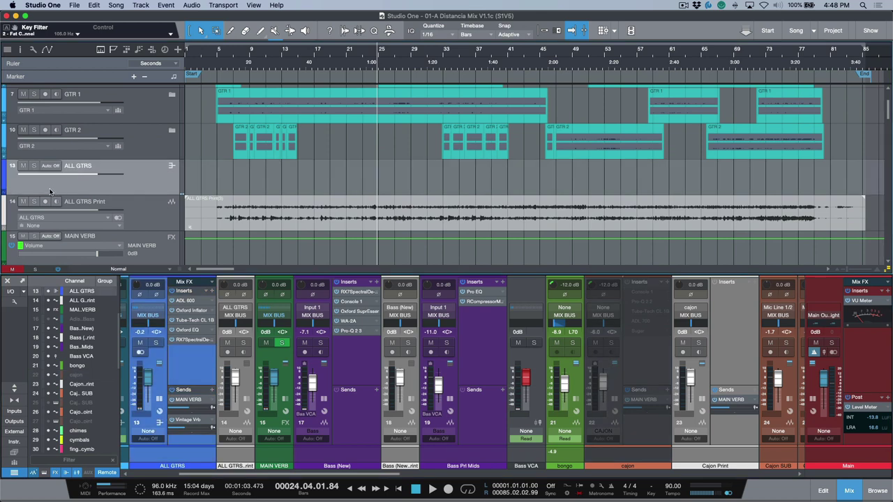
{"action": "left_click", "coordinate": [33, 165]}
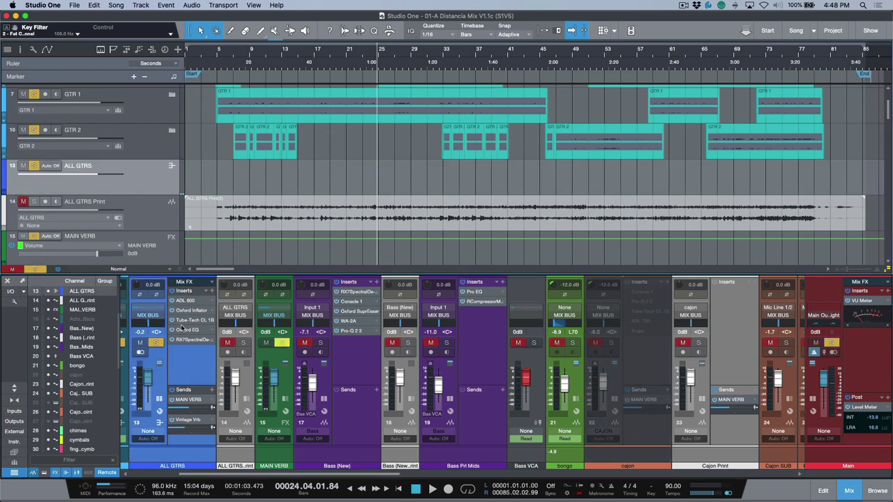
{"action": "key", "text": "space"}
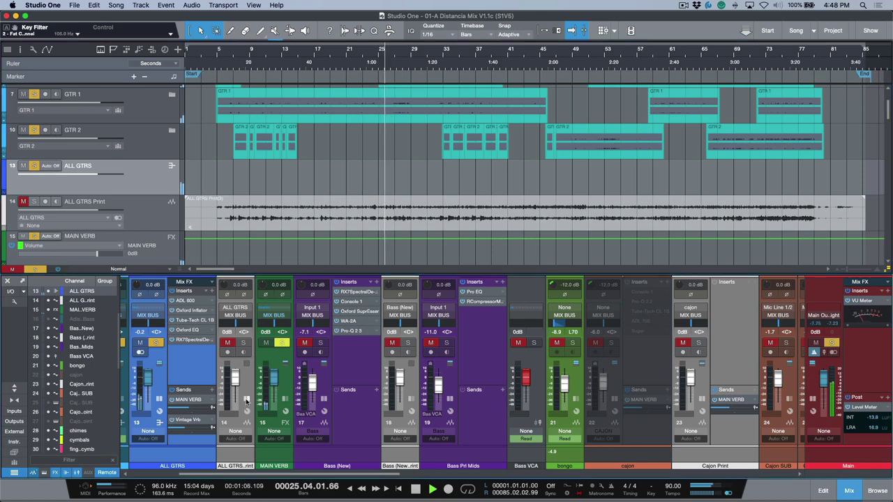
{"action": "left_click", "coordinate": [246, 422]}
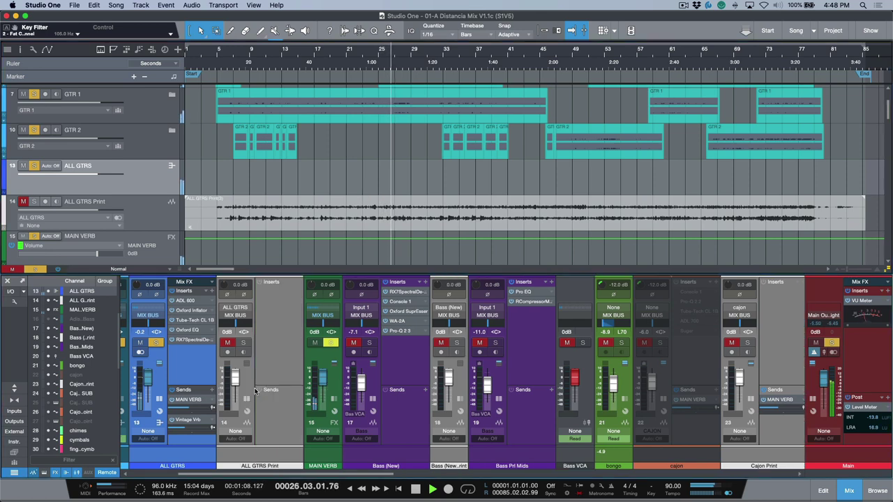
{"action": "key", "text": "space"}
{"action": "key", "text": "space"}
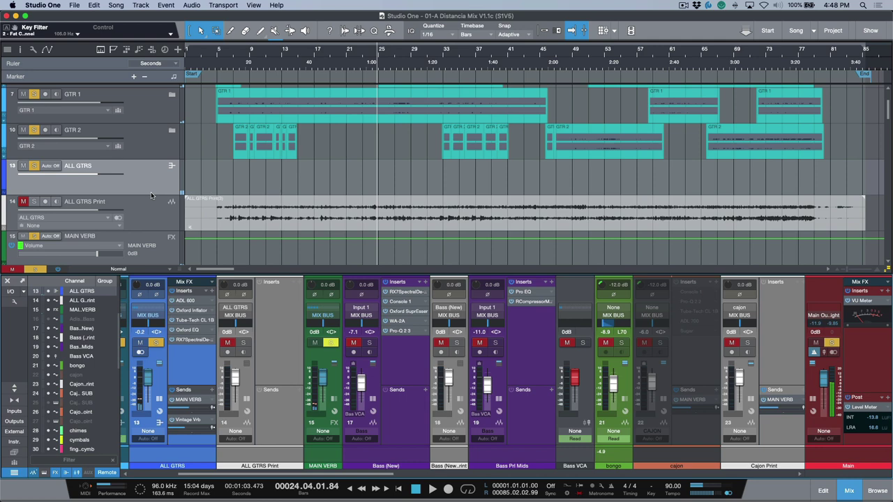
{"action": "left_click", "coordinate": [147, 209]}
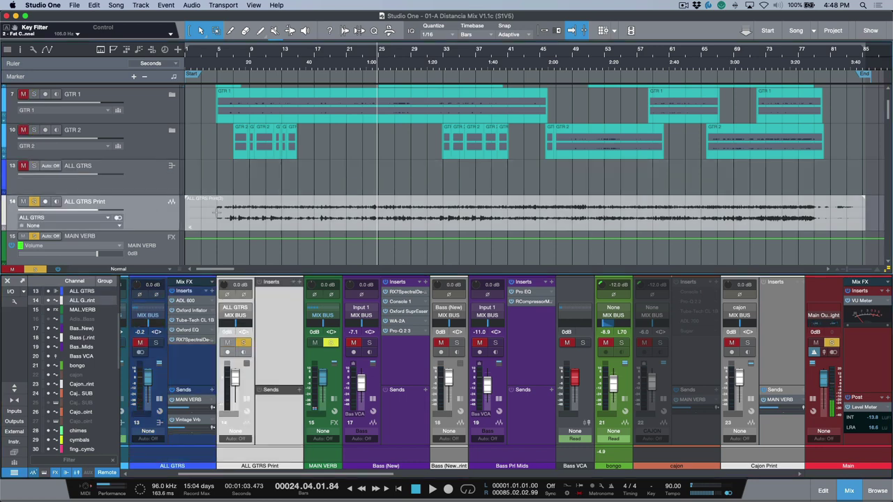
{"action": "key", "text": "space"}
{"action": "key", "text": "space"}
{"action": "left_click", "coordinate": [389, 227]}
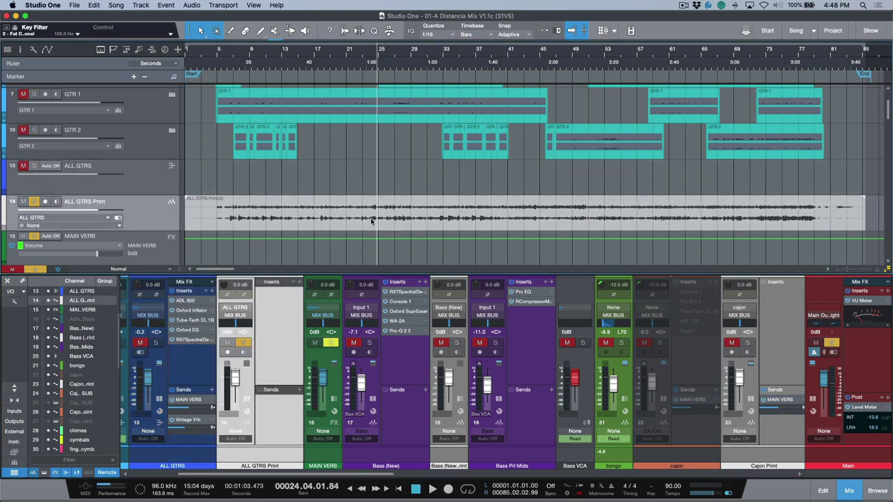
{"action": "key", "text": "space"}
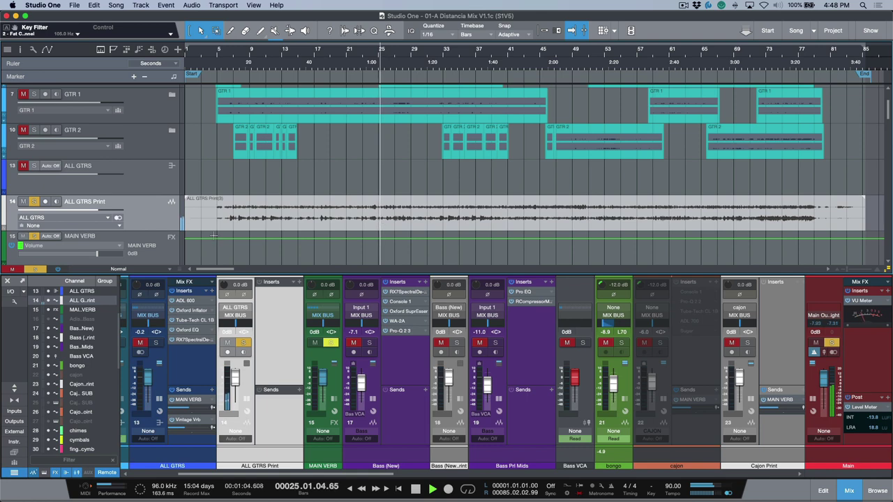
{"action": "key", "text": "space"}
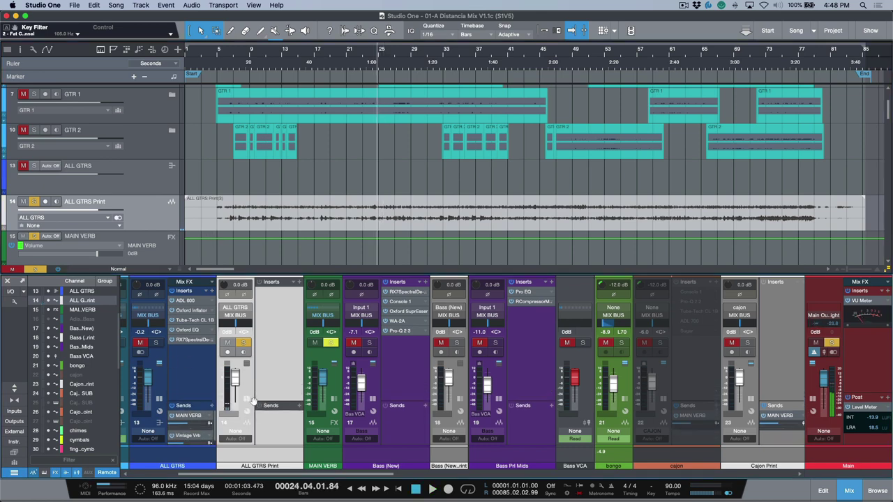
Step: Copy the ALL GTRS MAIN VERB and Vintage Vrb sends onto ALL GTRS Print and play it back
{"action": "left_click_drag", "start_coordinate": [209, 392], "coordinate": [276, 405]}
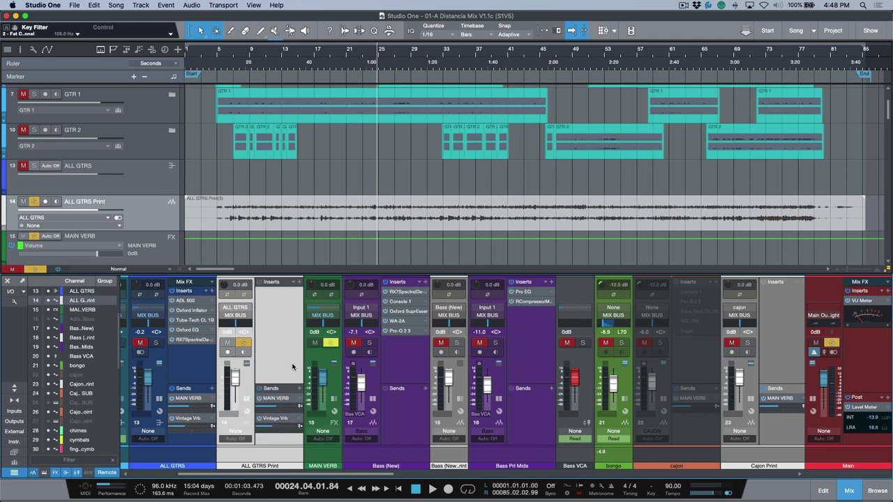
{"action": "key", "text": "space"}
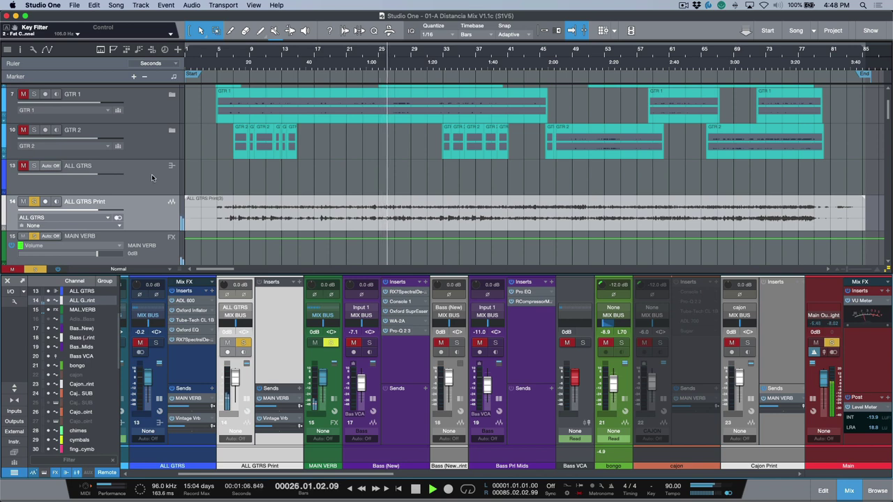
{"action": "key", "text": "space"}
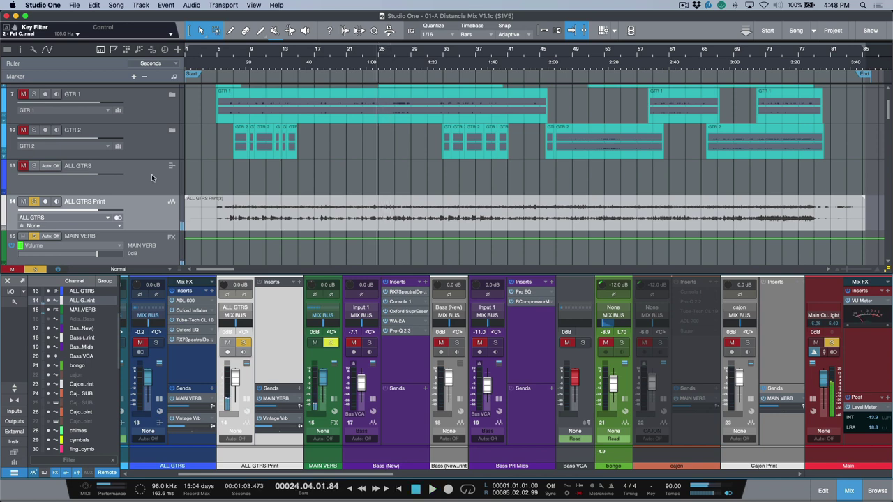
Step: Solo the original ALL GTRS track and play it for comparison
{"action": "left_click", "coordinate": [152, 174]}
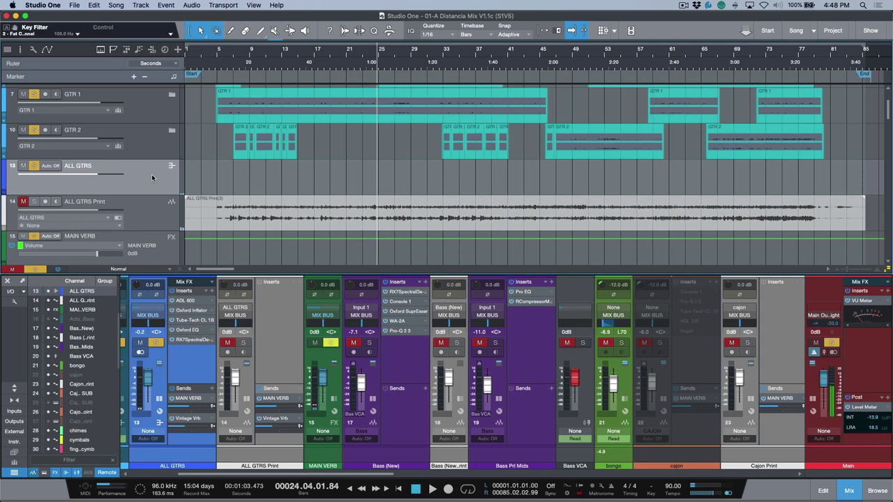
{"action": "key", "text": "space"}
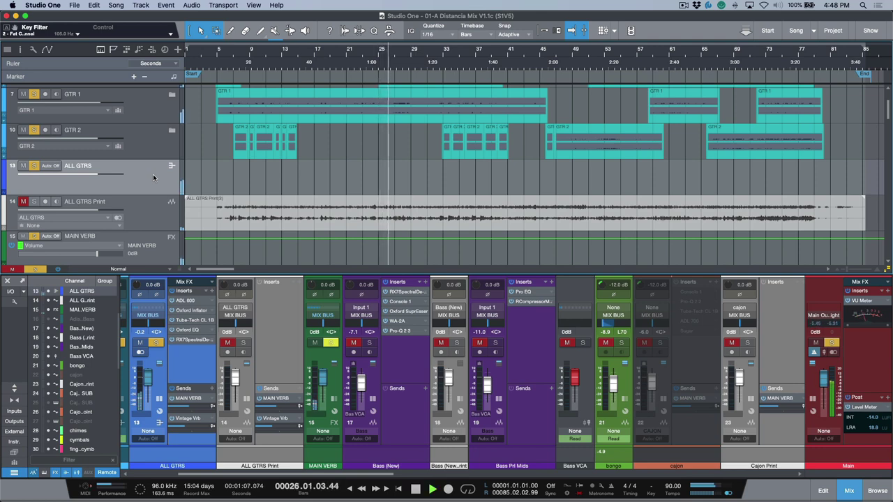
{"action": "key", "text": "space"}
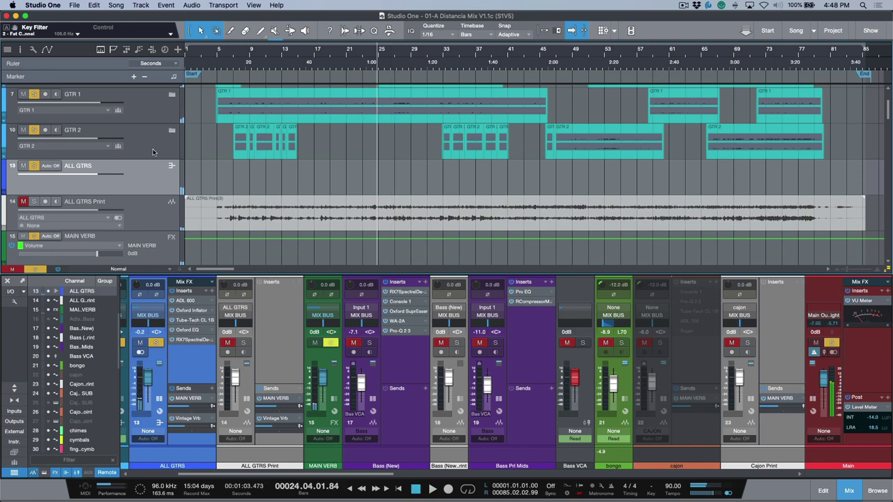
Step: Select the guitar tracks and ALL GTRS bus, opening and dismissing their track menu
{"action": "scroll", "coordinate": [160, 147], "scroll_direction": "up", "scroll_amount": 3}
{"action": "left_click", "coordinate": [154, 99], "text": "shift"}
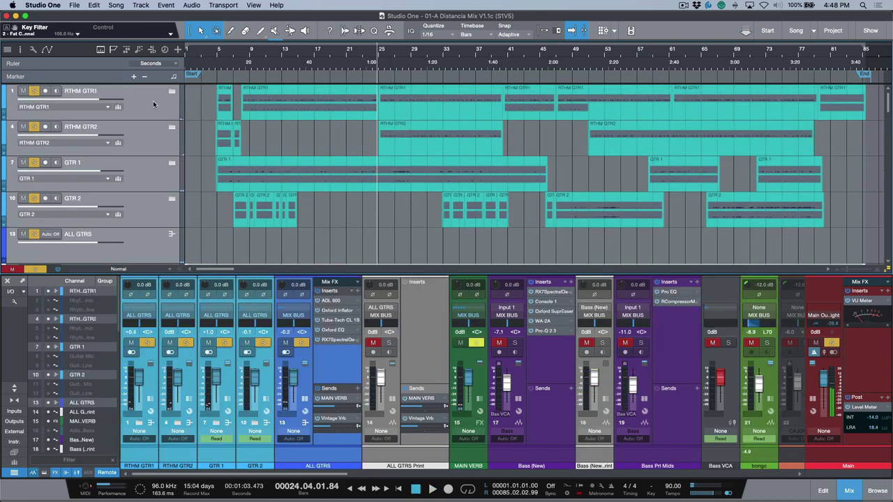
{"action": "right_click", "coordinate": [150, 109]}
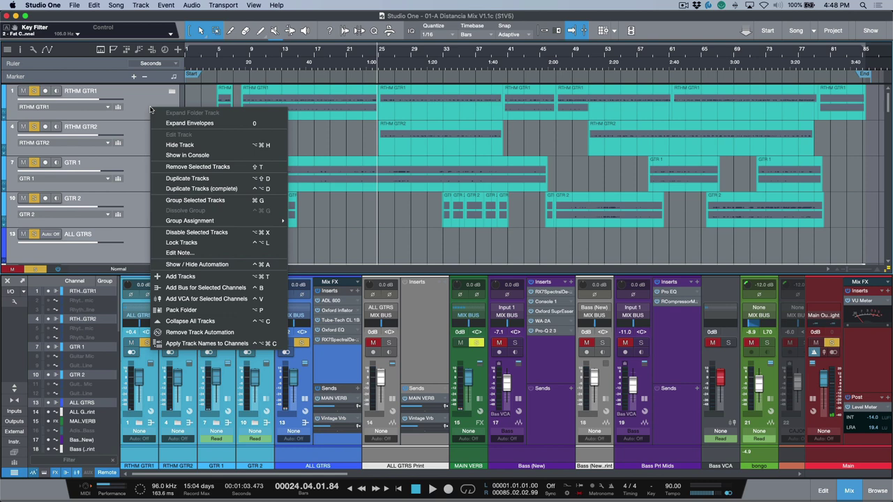
{"action": "left_click", "coordinate": [142, 102]}
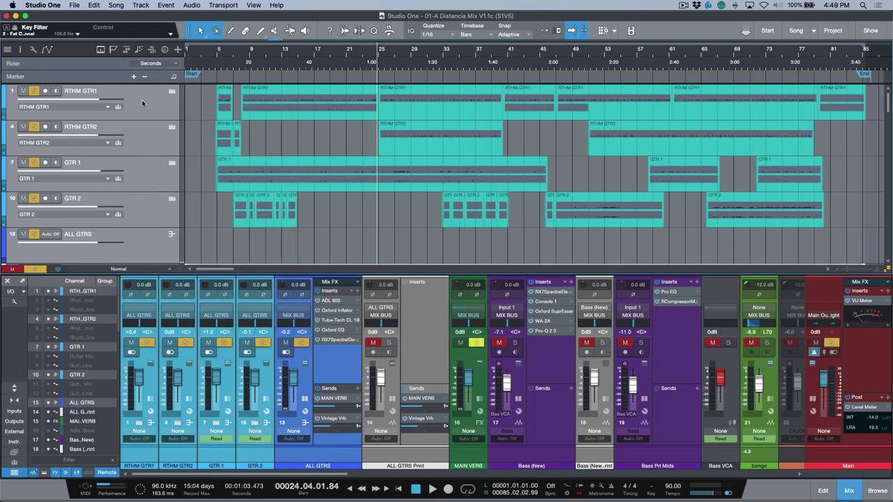
Step: Drag the copied MAIN VERB and Vintage Vrb sends out of ALL GTRS Print's Sends list
{"action": "scroll", "coordinate": [236, 178], "scroll_direction": "down", "scroll_amount": 2}
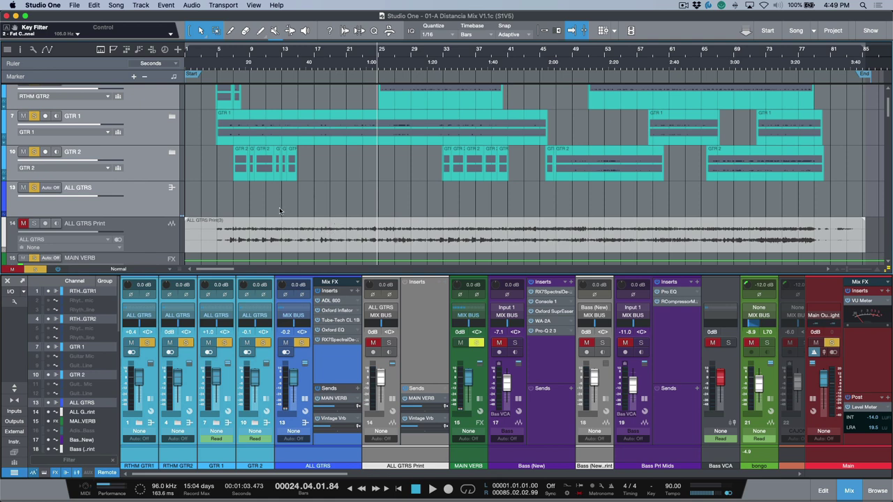
{"action": "left_click", "coordinate": [439, 403]}
{"action": "left_click", "coordinate": [421, 401]}
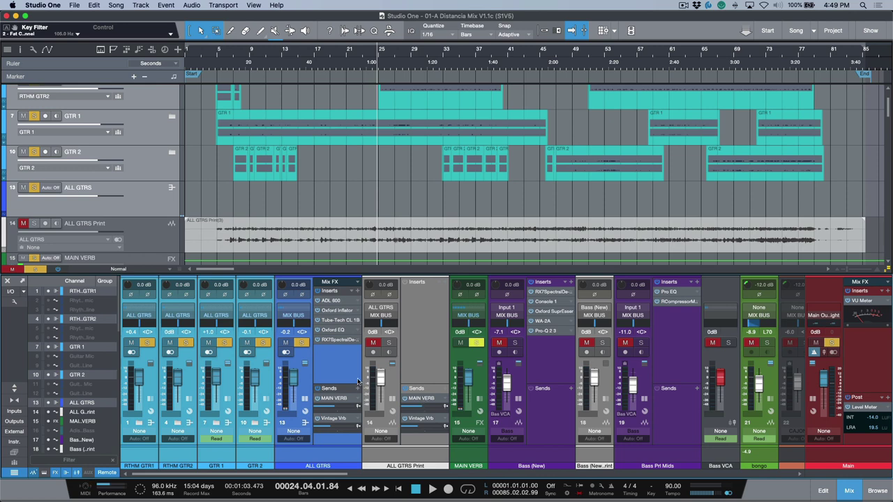
{"action": "scroll", "coordinate": [423, 400], "scroll_direction": "down", "scroll_amount": 1}
{"action": "left_click_drag", "start_coordinate": [420, 400], "coordinate": [332, 376]}
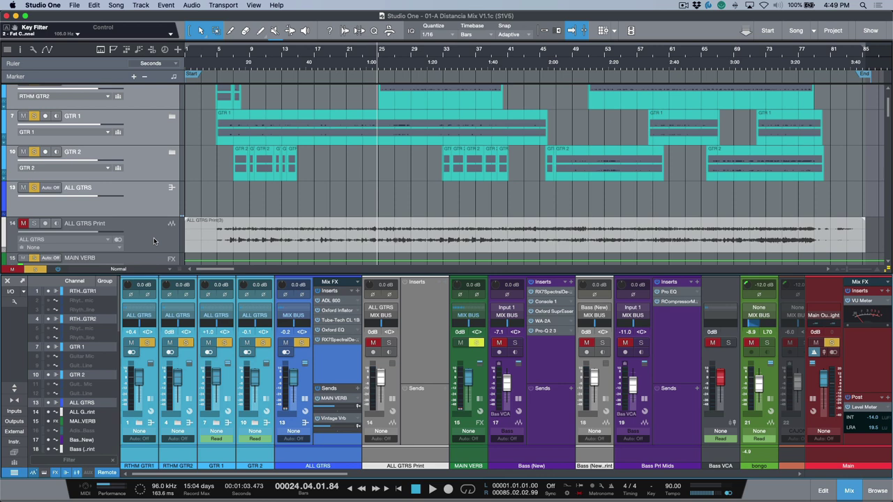
Step: Show ALL GTRS's MAIN VERB Send Level lane and add points ramping from -10.1 to -15.7 dB
{"action": "key", "text": "s"}
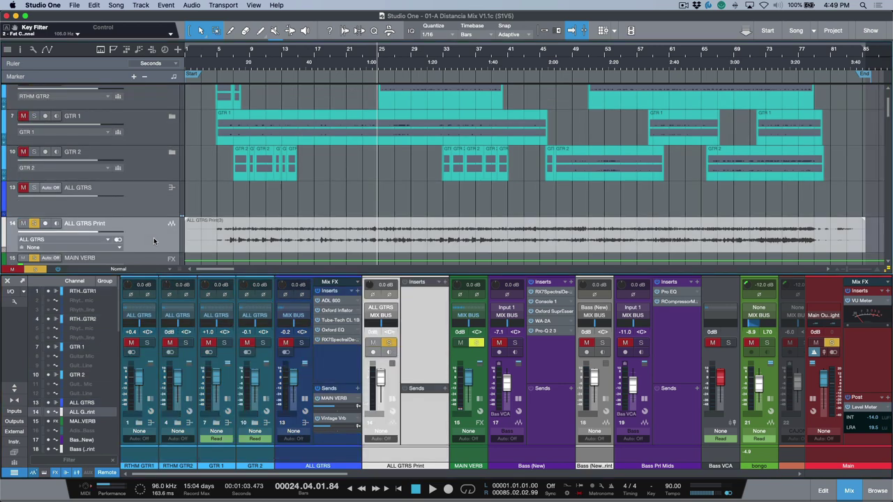
{"action": "left_click", "coordinate": [349, 398]}
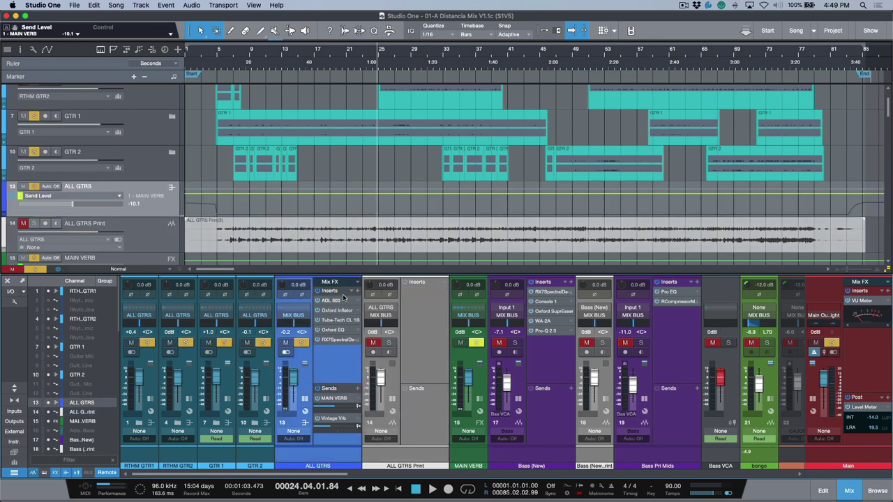
{"action": "left_click", "coordinate": [374, 196]}
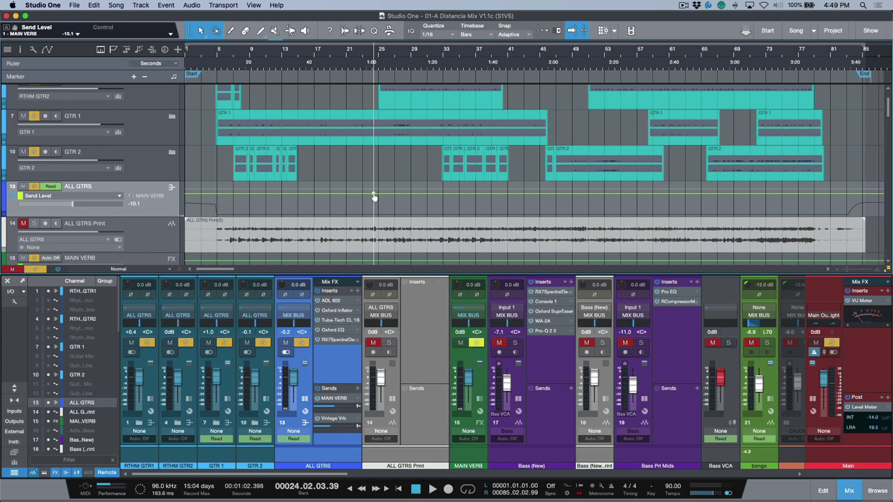
{"action": "left_click", "coordinate": [400, 198]}
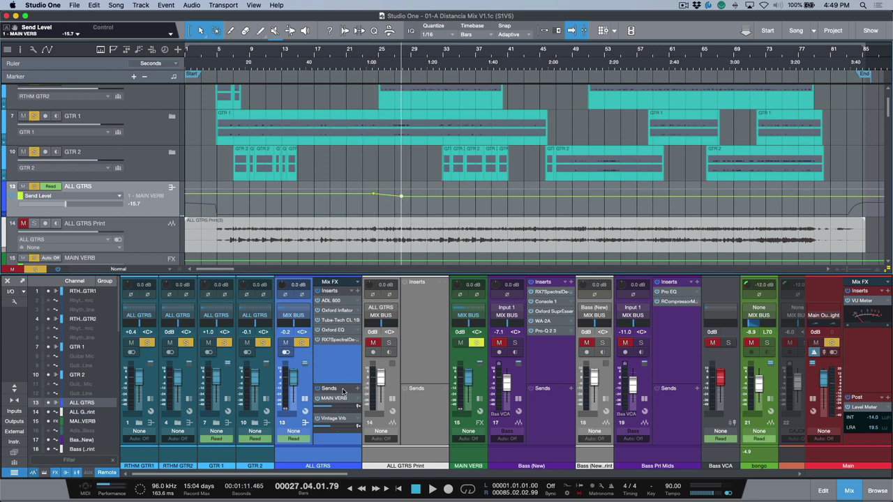
Step: Enlarge the Sends sections and copy ALL GTRS's MAIN VERB and Vintage Vrb sends onto ALL GTRS Print
{"action": "left_click_drag", "start_coordinate": [344, 388], "coordinate": [345, 378]}
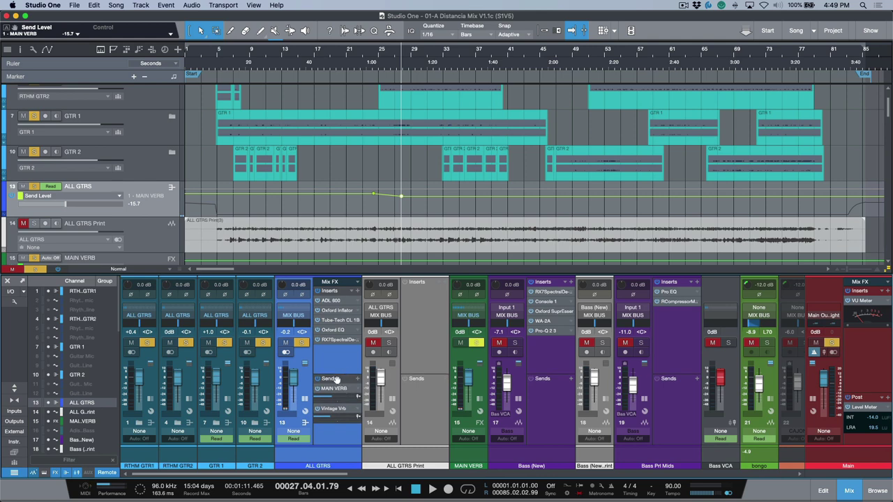
{"action": "scroll", "coordinate": [335, 379], "scroll_direction": "right", "scroll_amount": 1}
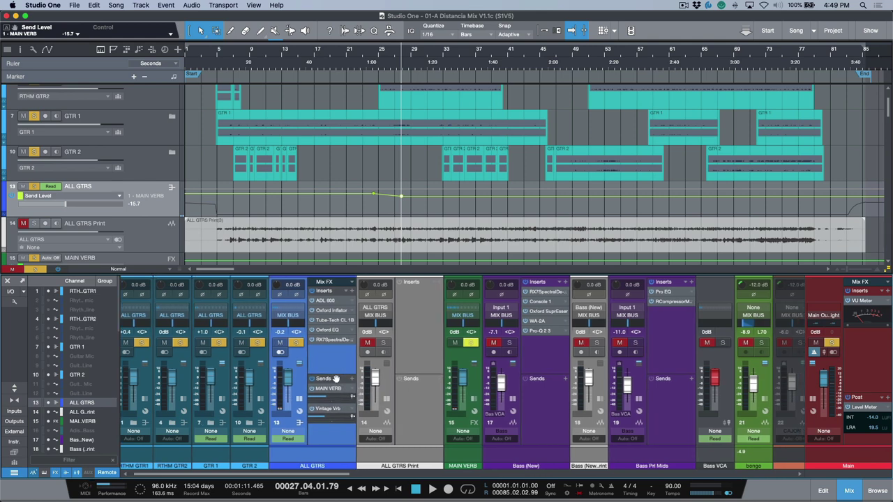
{"action": "left_click_drag", "start_coordinate": [335, 379], "coordinate": [413, 396]}
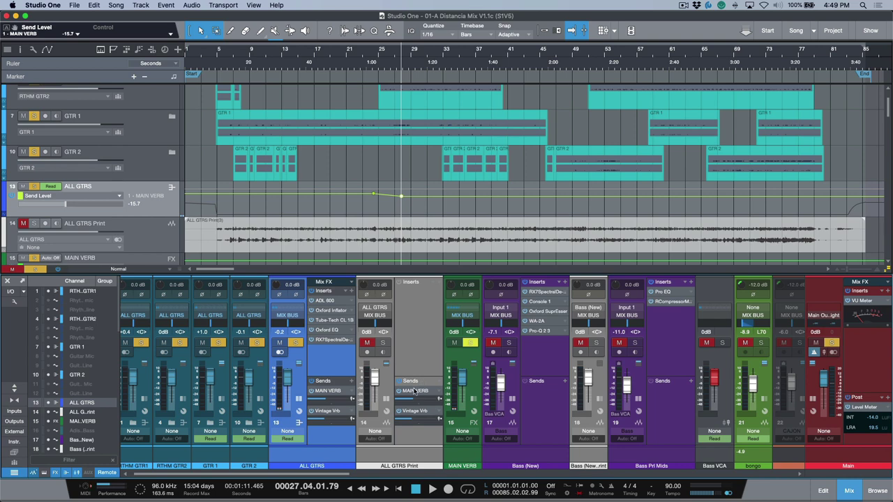
{"action": "left_click", "coordinate": [386, 384]}
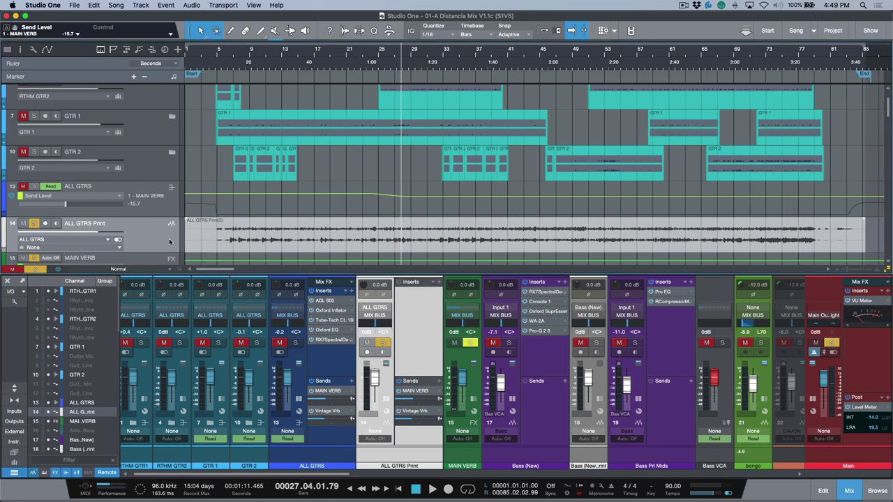
{"action": "scroll", "coordinate": [169, 241], "scroll_direction": "down", "scroll_amount": 1}
{"action": "scroll", "coordinate": [169, 242], "scroll_direction": "down", "scroll_amount": 3}
Step: Expand the automation envelopes of ALL GTRS Print and ALL GTRS, and solo ALL GTRS Print
{"action": "right_click", "coordinate": [165, 179]}
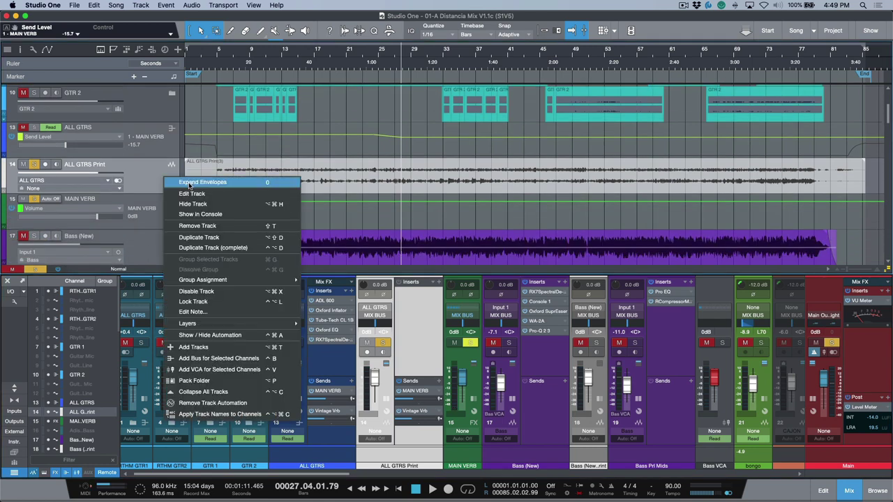
{"action": "left_click", "coordinate": [189, 182]}
{"action": "scroll", "coordinate": [166, 107], "scroll_direction": "down", "scroll_amount": 8}
{"action": "scroll", "coordinate": [339, 177], "scroll_direction": "up", "scroll_amount": 9}
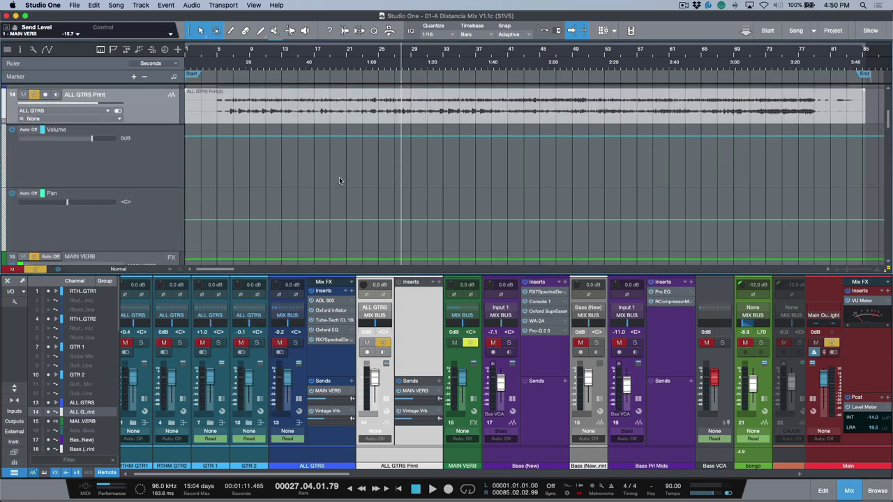
{"action": "right_click", "coordinate": [166, 151]}
{"action": "left_click", "coordinate": [211, 184]}
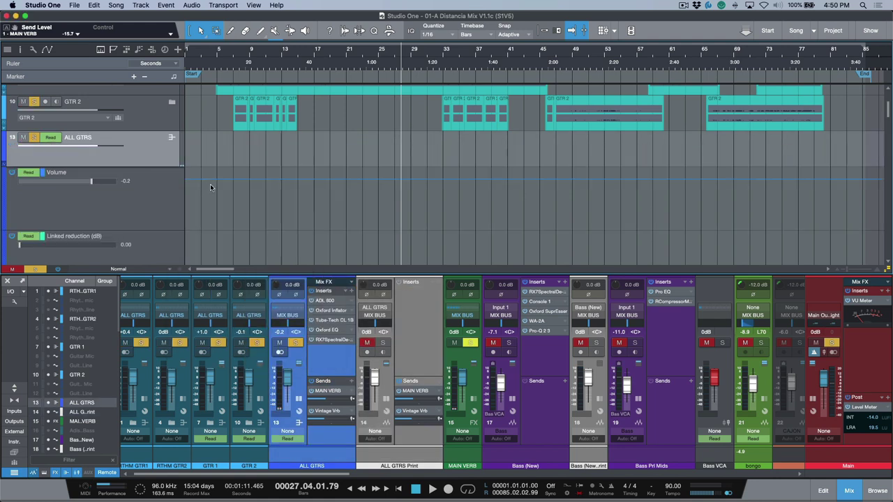
{"action": "scroll", "coordinate": [272, 167], "scroll_direction": "down", "scroll_amount": 5}
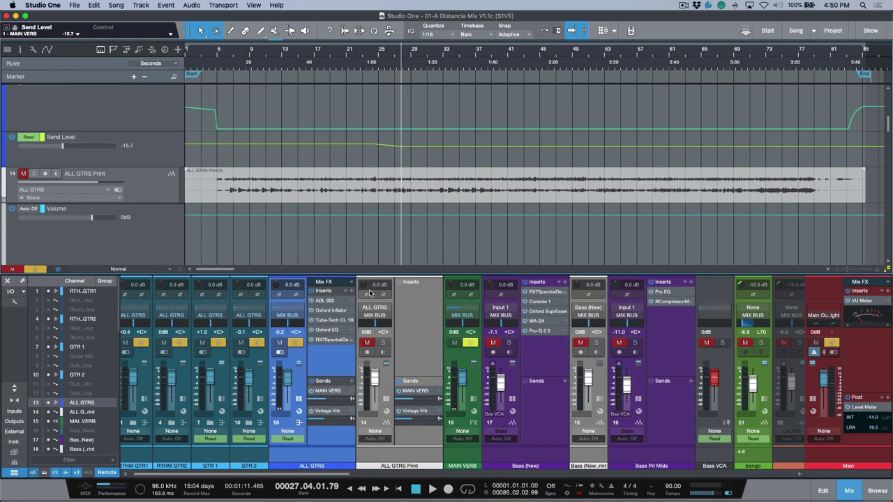
{"action": "mouse_move", "coordinate": [428, 401]}
{"action": "left_click", "coordinate": [424, 400]}
{"action": "mouse_move", "coordinate": [429, 401]}
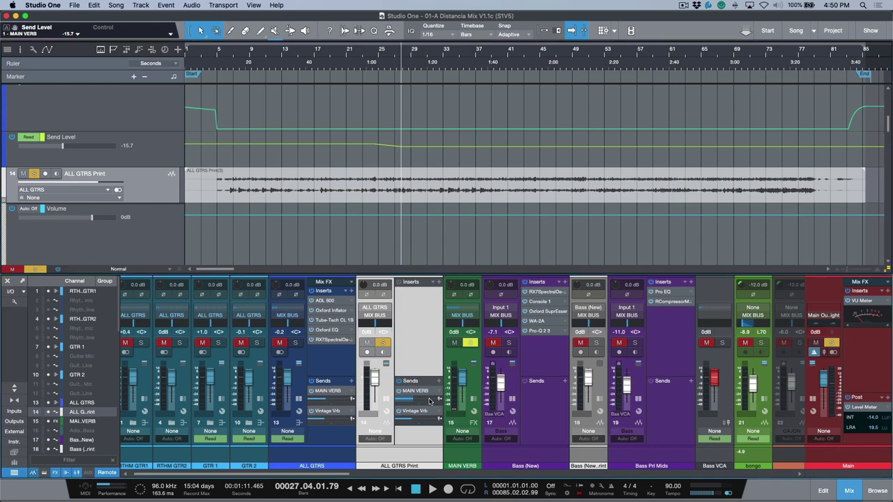
{"action": "scroll", "coordinate": [409, 205], "scroll_direction": "down", "scroll_amount": 1}
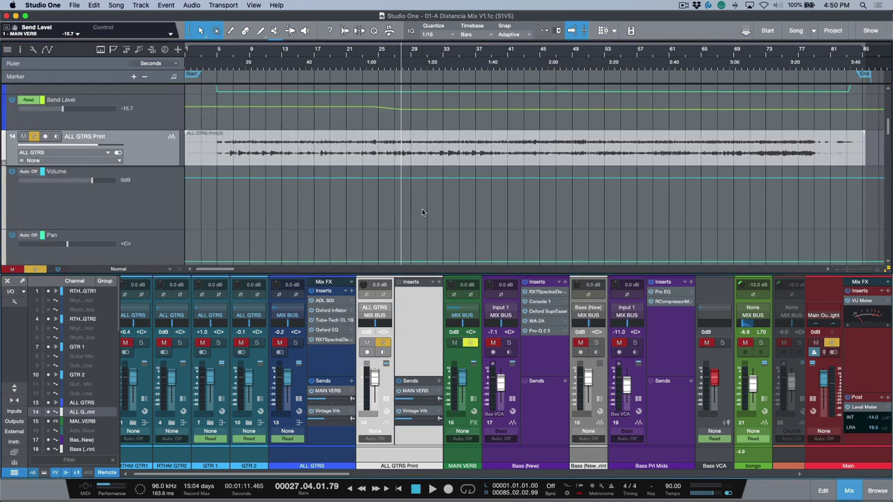
Step: Copy ALL GTRS's three send-level ramp points onto ALL GTRS Print's Send Level lane
{"action": "left_click", "coordinate": [168, 113]}
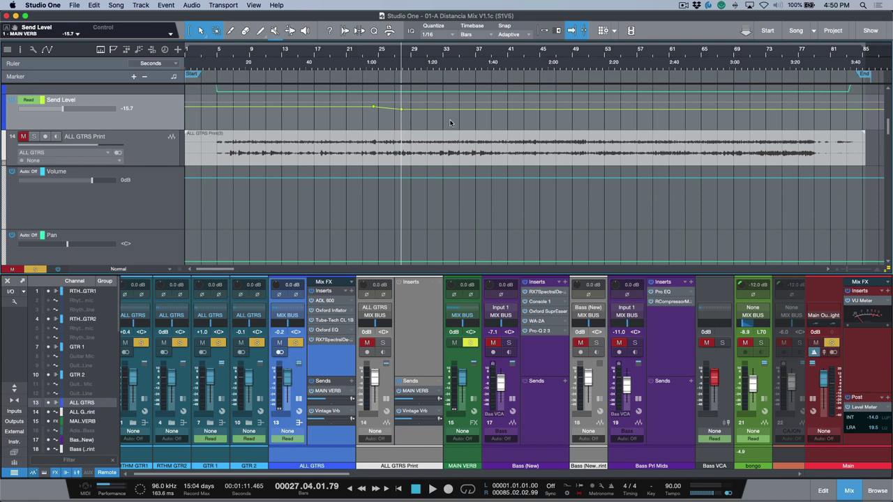
{"action": "left_click_drag", "start_coordinate": [451, 123], "coordinate": [352, 120]}
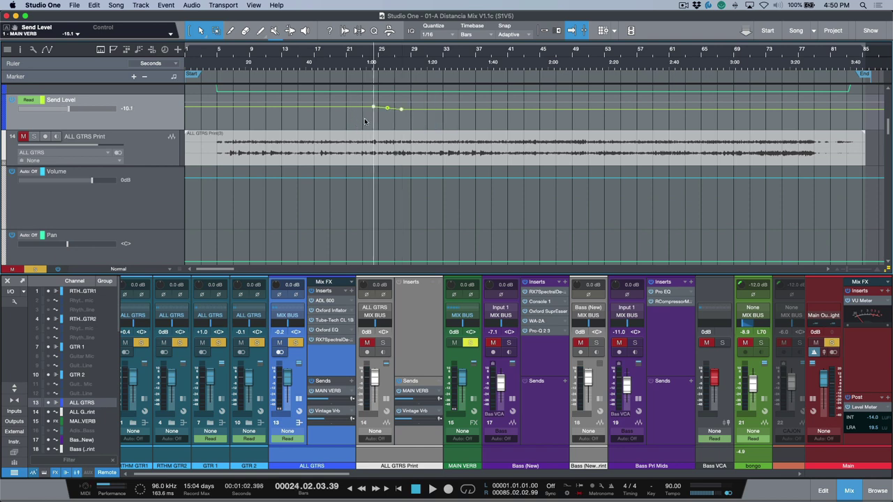
{"action": "left_click_drag", "start_coordinate": [461, 120], "coordinate": [332, 118]}
{"action": "scroll", "coordinate": [182, 199], "scroll_direction": "down", "scroll_amount": 6}
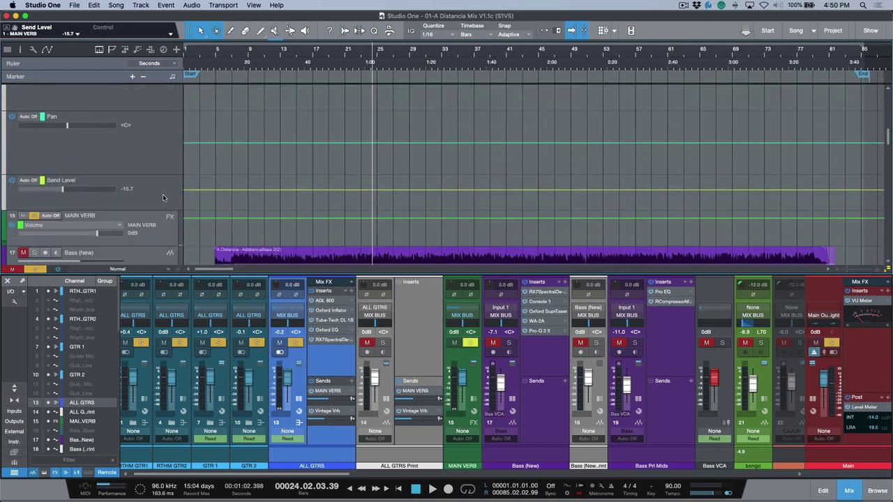
{"action": "left_click", "coordinate": [162, 194]}
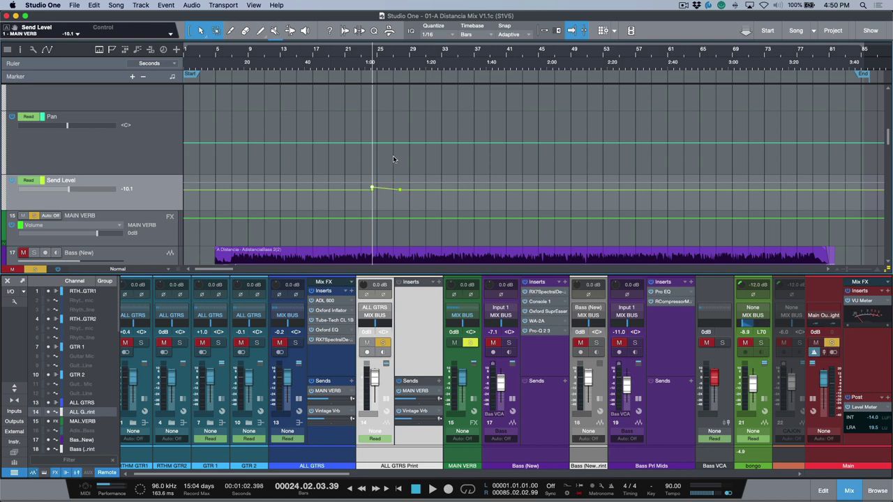
{"action": "scroll", "coordinate": [393, 155], "scroll_direction": "down", "scroll_amount": 3}
{"action": "scroll", "coordinate": [392, 156], "scroll_direction": "up", "scroll_amount": 2}
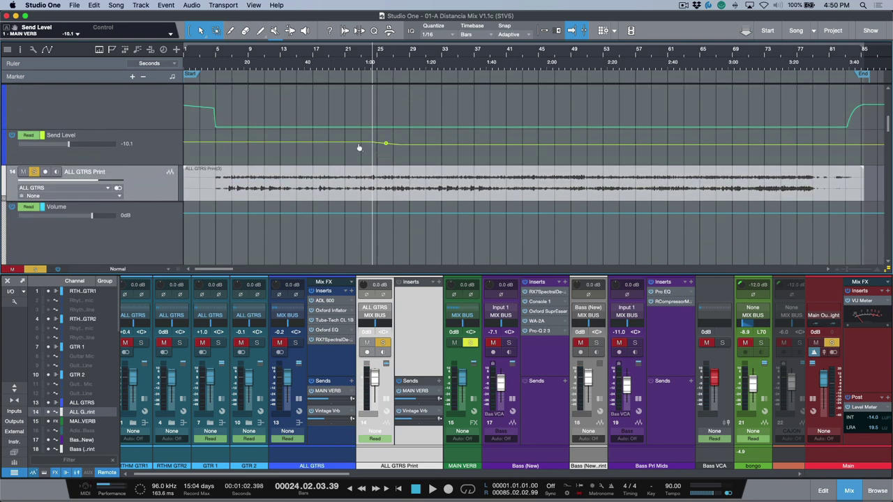
{"action": "scroll", "coordinate": [347, 147], "scroll_direction": "down", "scroll_amount": 4}
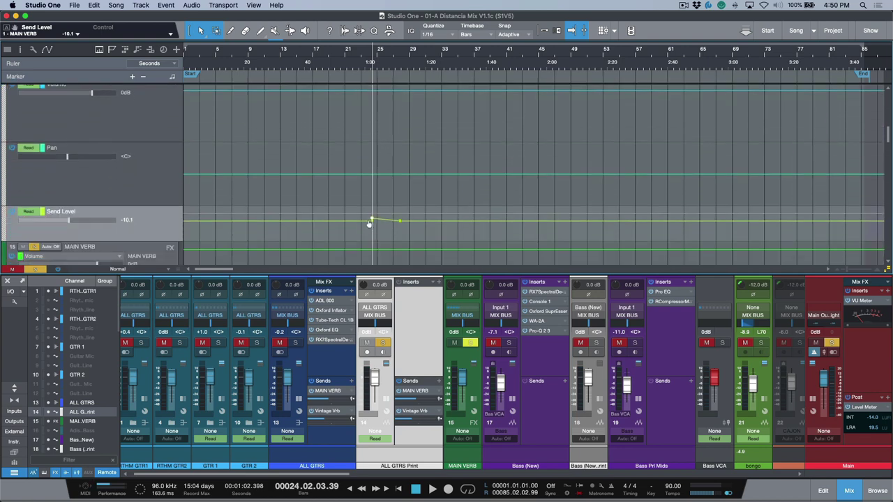
Step: Compare the pasted ramp against ALL GTRS's Send Level lane, then select the print track's lane
{"action": "mouse_move", "coordinate": [372, 225]}
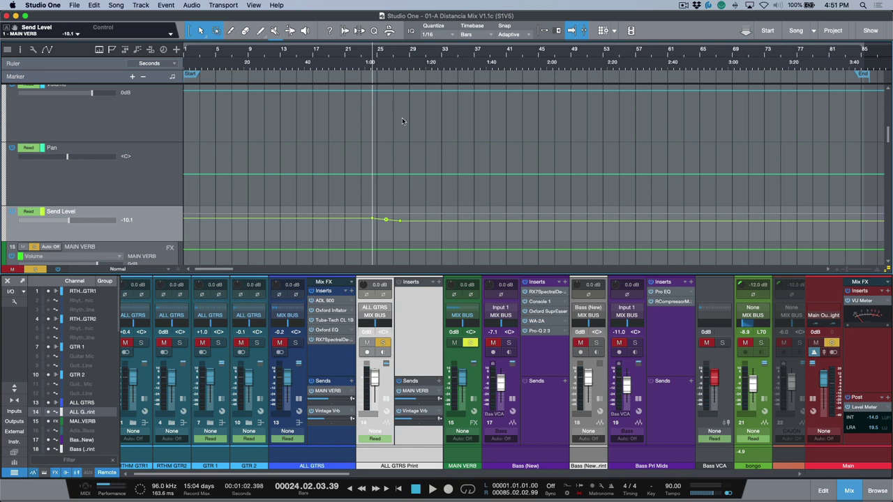
{"action": "scroll", "coordinate": [412, 115], "scroll_direction": "up", "scroll_amount": 4}
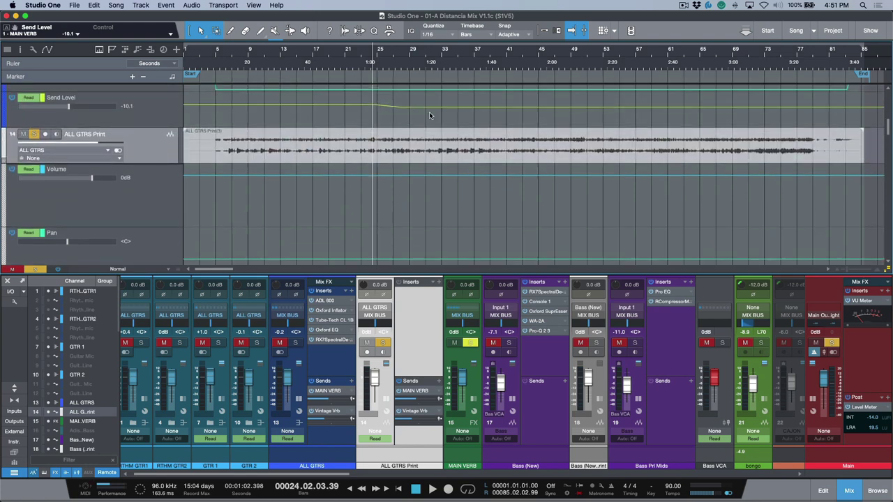
{"action": "left_click", "coordinate": [342, 115]}
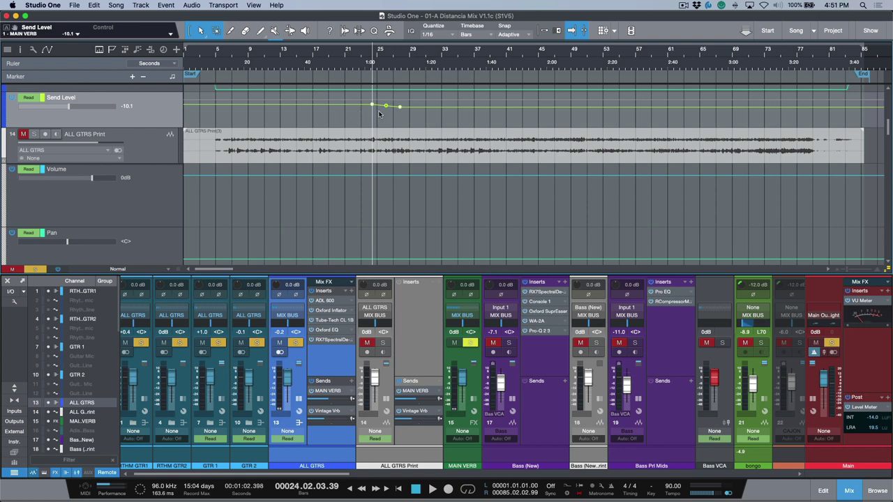
{"action": "scroll", "coordinate": [388, 115], "scroll_direction": "down", "scroll_amount": 3}
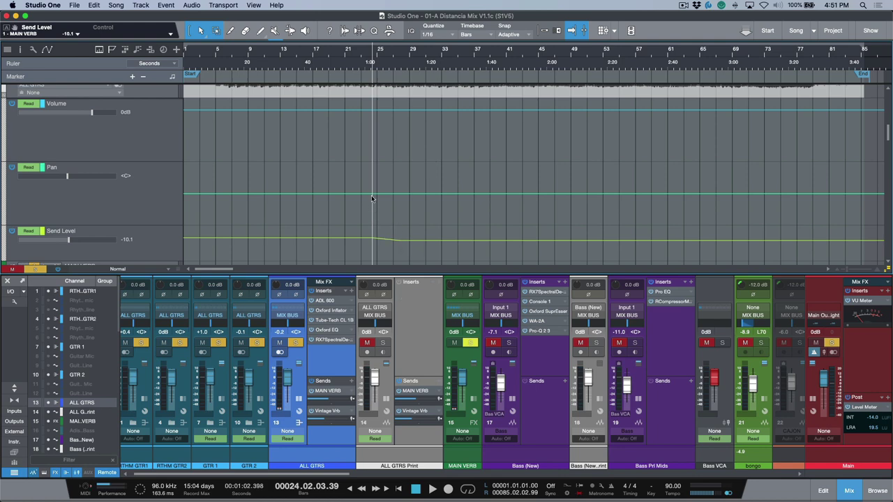
{"action": "scroll", "coordinate": [374, 199], "scroll_direction": "down", "scroll_amount": 6}
{"action": "scroll", "coordinate": [376, 150], "scroll_direction": "up", "scroll_amount": 2}
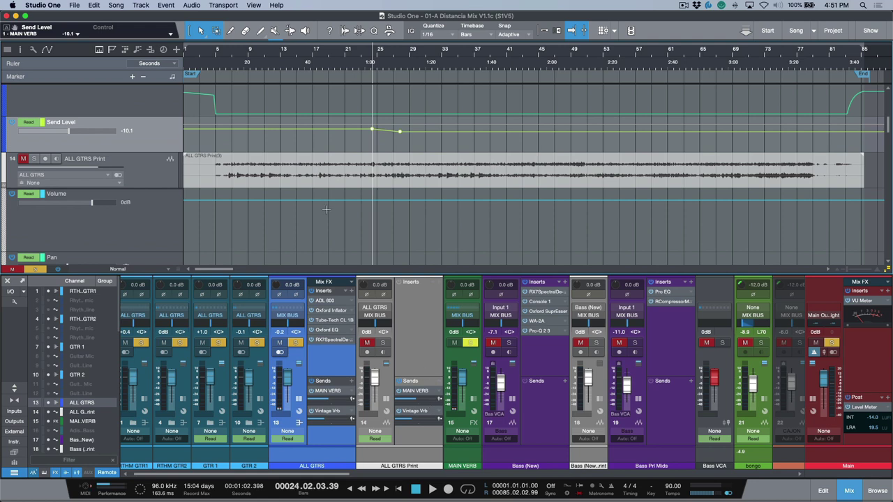
{"action": "scroll", "coordinate": [327, 207], "scroll_direction": "down", "scroll_amount": 6}
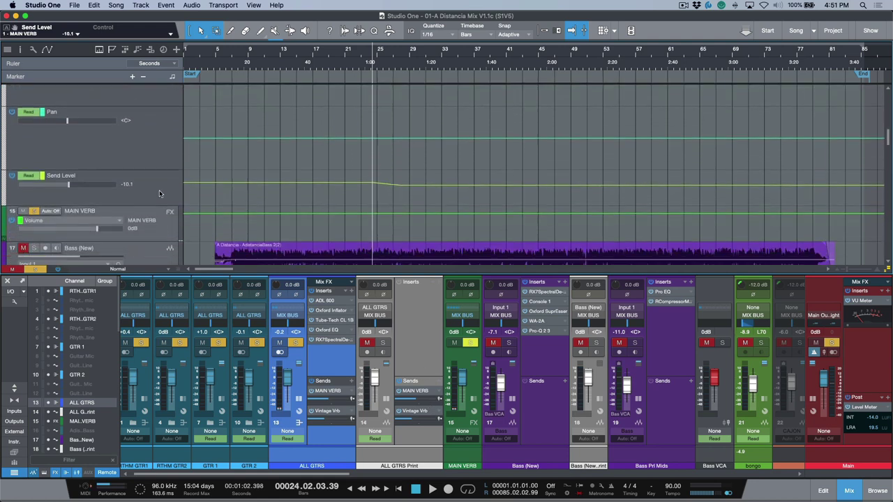
{"action": "scroll", "coordinate": [160, 193], "scroll_direction": "up", "scroll_amount": 3}
{"action": "scroll", "coordinate": [160, 193], "scroll_direction": "down", "scroll_amount": 2}
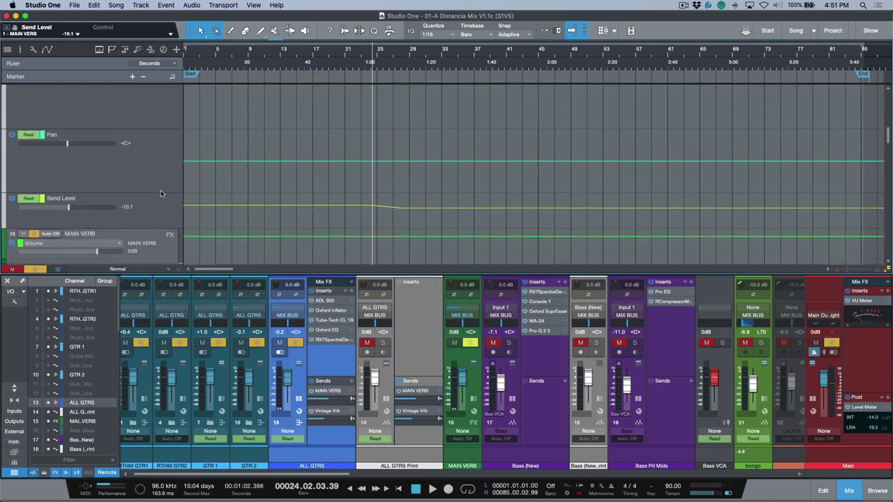
{"action": "left_click", "coordinate": [160, 214]}
Step: Hide the print track's Send Level lane and remove its MAIN VERB and Vintage Vrb sends
{"action": "right_click", "coordinate": [160, 213]}
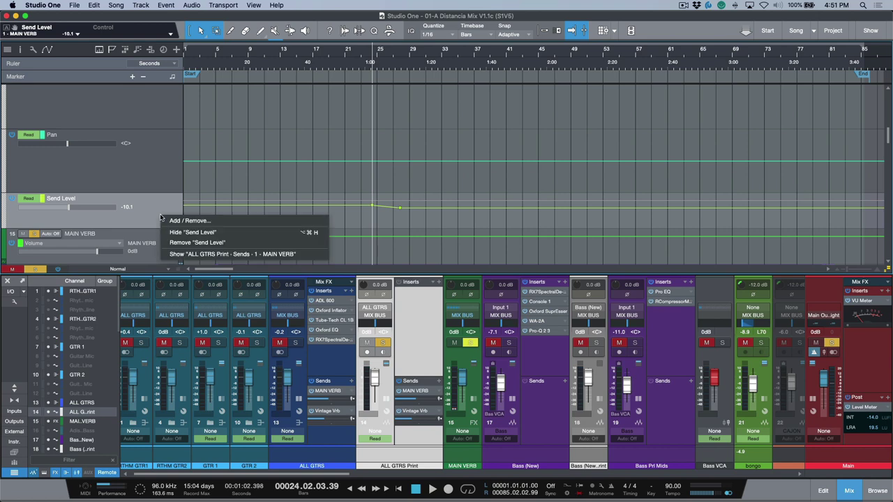
{"action": "left_click", "coordinate": [192, 232]}
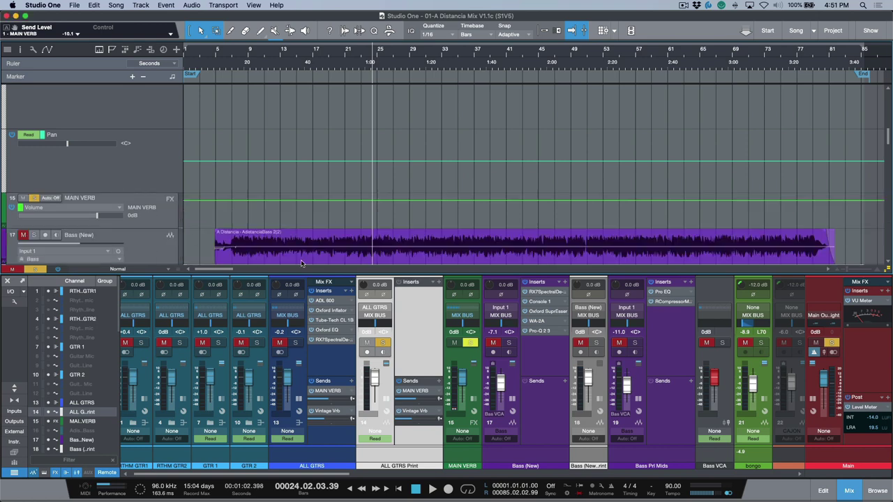
{"action": "scroll", "coordinate": [373, 206], "scroll_direction": "up", "scroll_amount": 4}
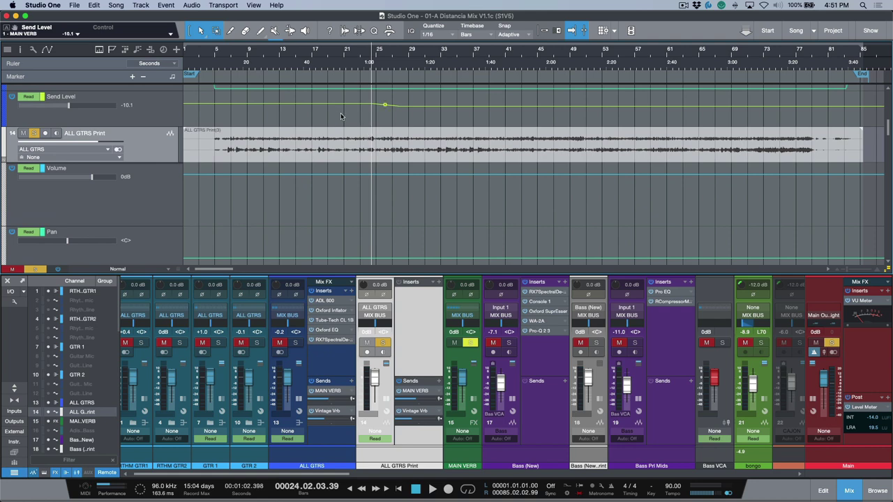
{"action": "left_click", "coordinate": [406, 391], "text": "alt"}
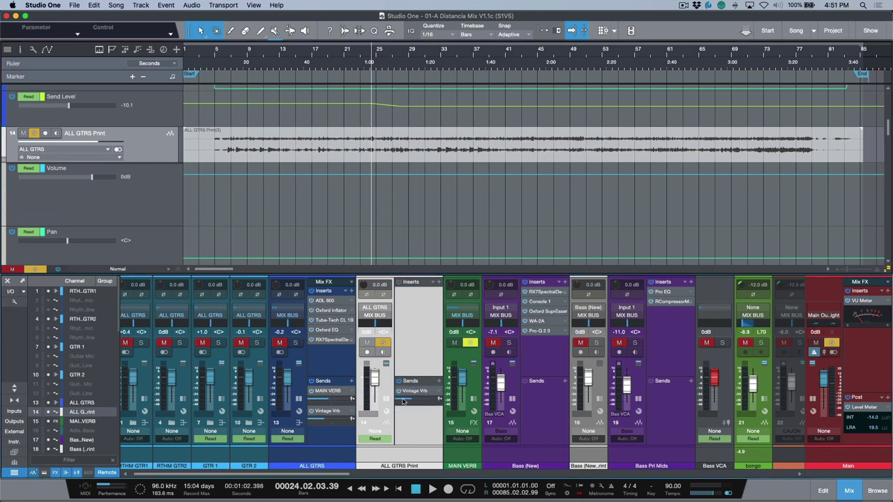
{"action": "left_click", "coordinate": [411, 392], "text": "alt"}
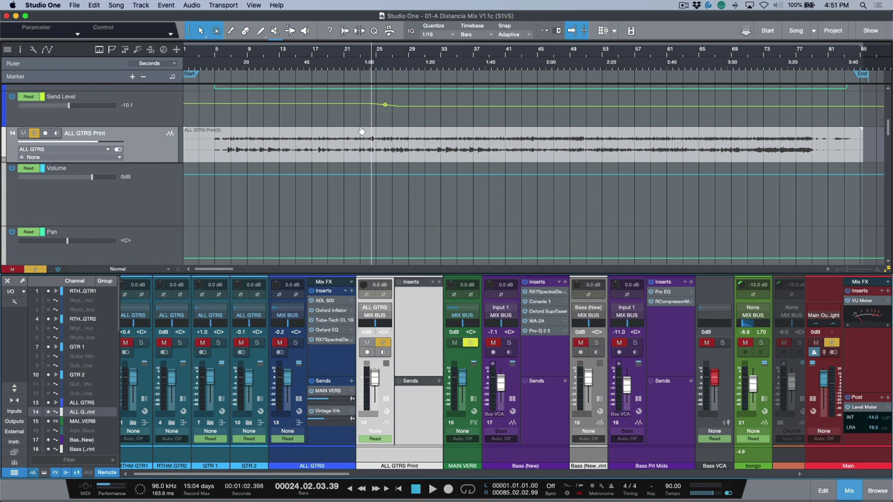
Step: Return the playhead to about 0:55, recopy ALL GTRS's sends onto ALL GTRS Print, then delete them
{"action": "left_click", "coordinate": [350, 116]}
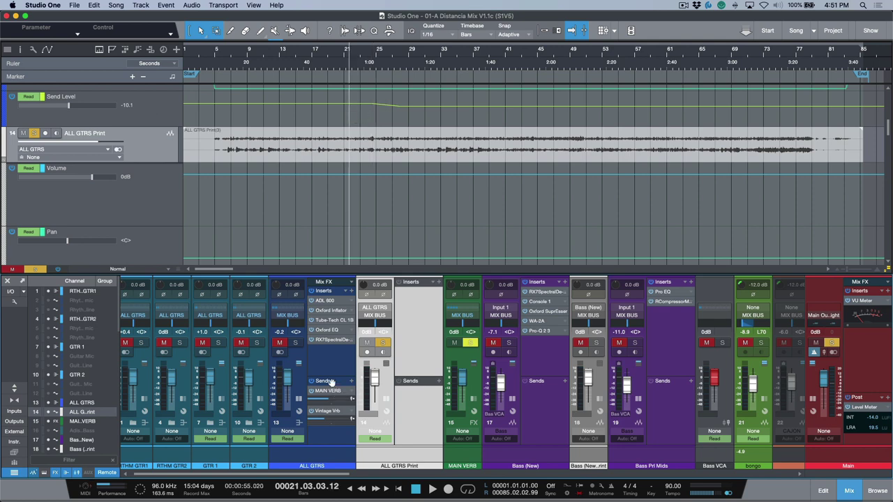
{"action": "left_click", "coordinate": [330, 380]}
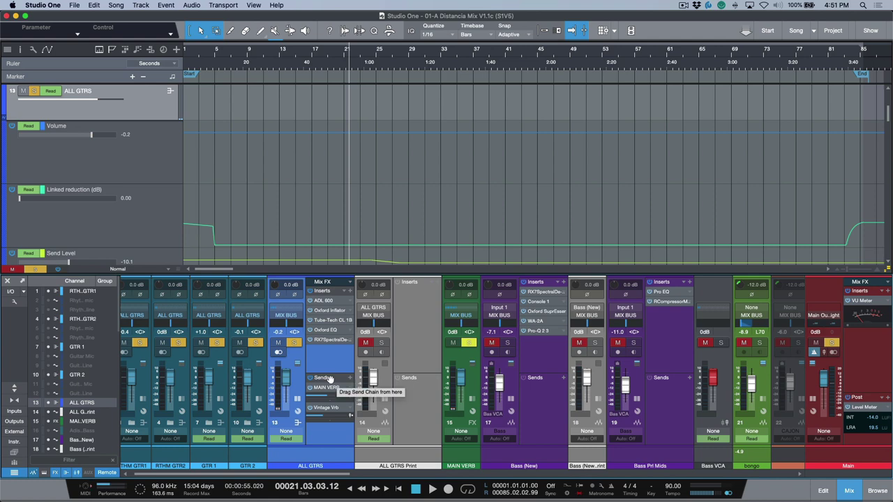
{"action": "left_click_drag", "start_coordinate": [330, 379], "coordinate": [419, 403]}
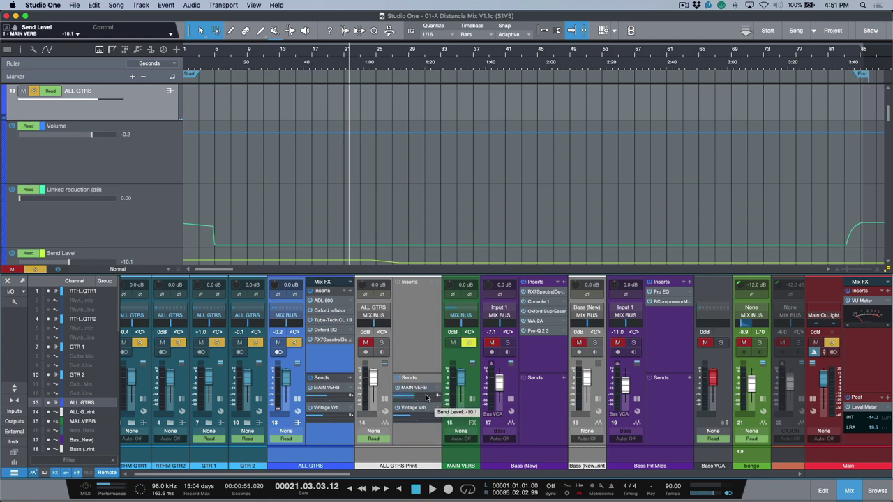
{"action": "scroll", "coordinate": [422, 204], "scroll_direction": "up", "scroll_amount": 5}
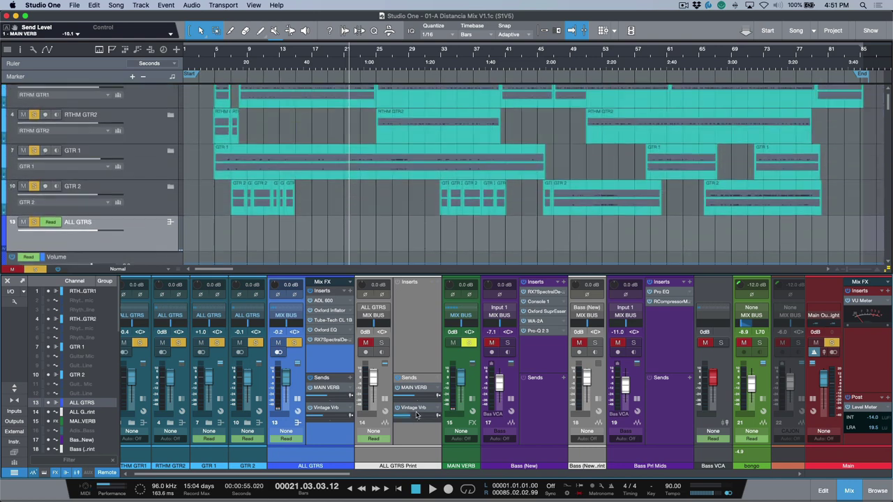
{"action": "left_click", "coordinate": [416, 388]}
{"action": "key", "text": "Delete"}
{"action": "key", "text": "Delete"}
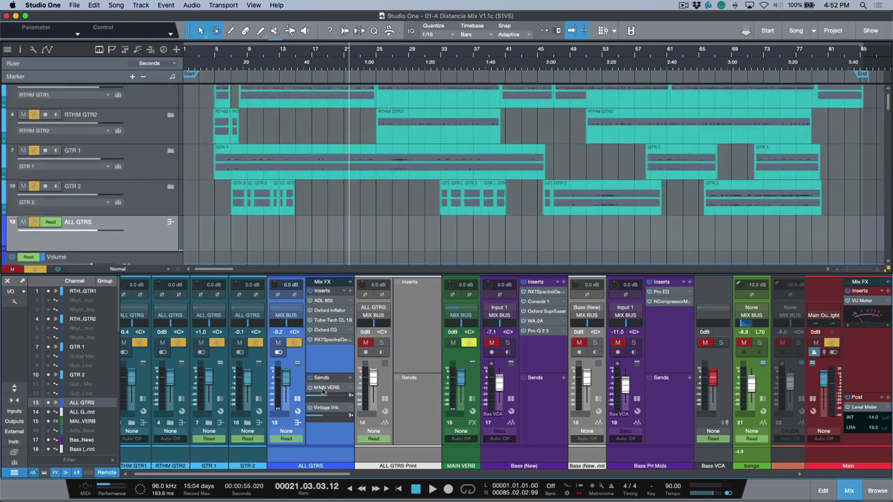
{"action": "scroll", "coordinate": [372, 232], "scroll_direction": "down", "scroll_amount": 3}
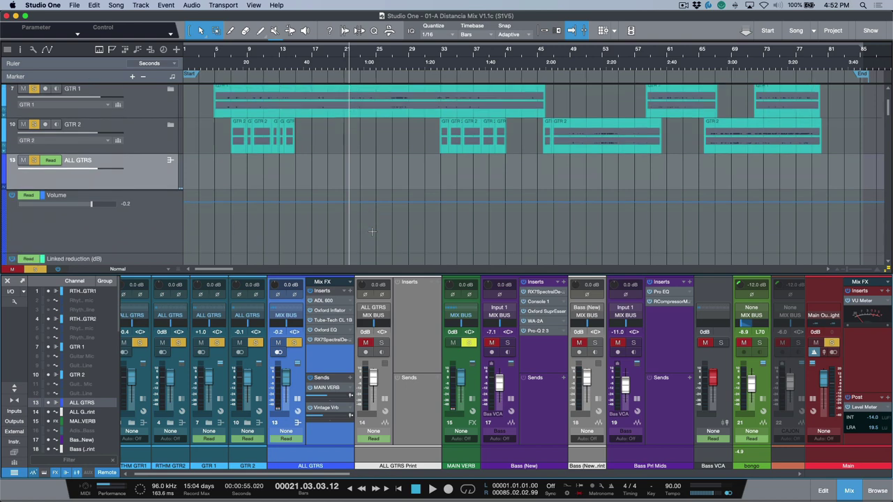
{"action": "scroll", "coordinate": [214, 195], "scroll_direction": "down", "scroll_amount": 5}
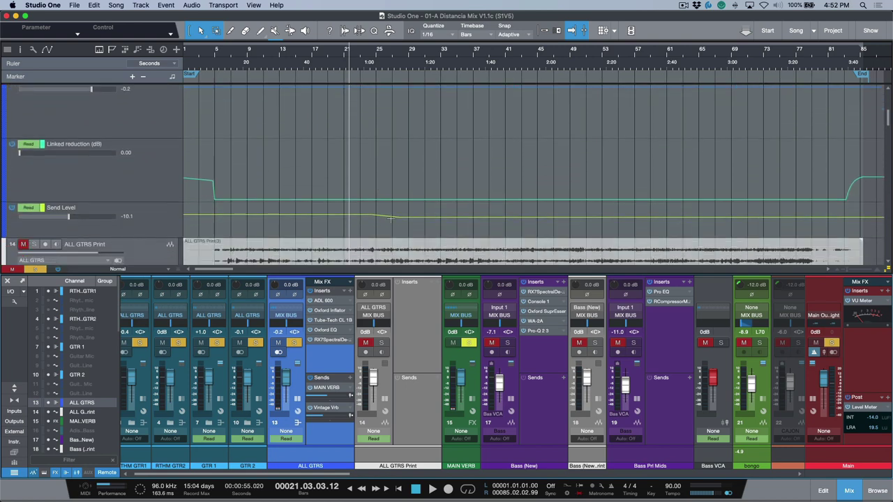
Step: Move the playhead to about 1:26 and copy the MAIN VERB and Vintage Vrb sends onto ALL GTRS Print
{"action": "left_click", "coordinate": [443, 231]}
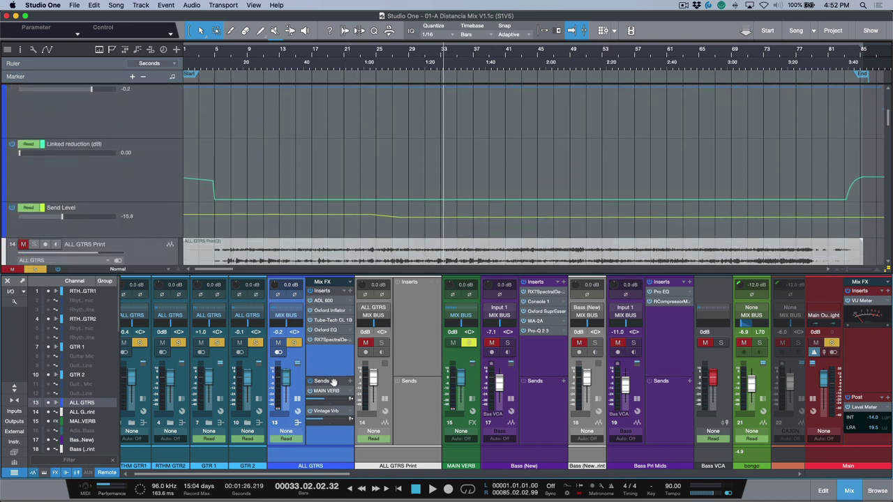
{"action": "left_click_drag", "start_coordinate": [333, 383], "coordinate": [412, 401]}
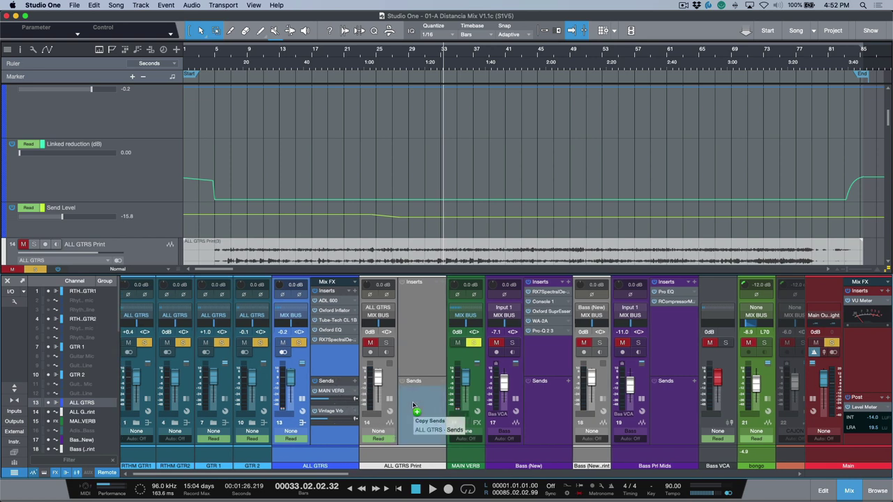
{"action": "mouse_move", "coordinate": [429, 399]}
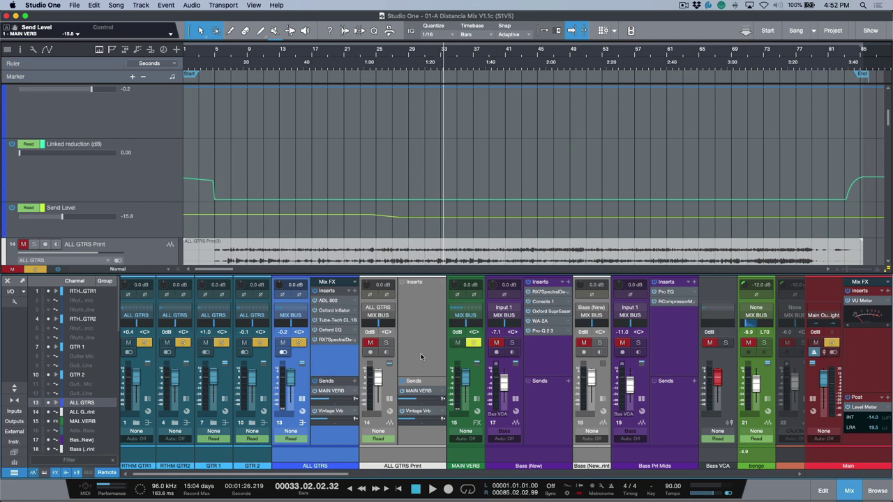
{"action": "scroll", "coordinate": [418, 362], "scroll_direction": "right", "scroll_amount": 5}
{"action": "scroll", "coordinate": [252, 369], "scroll_direction": "left", "scroll_amount": 3}
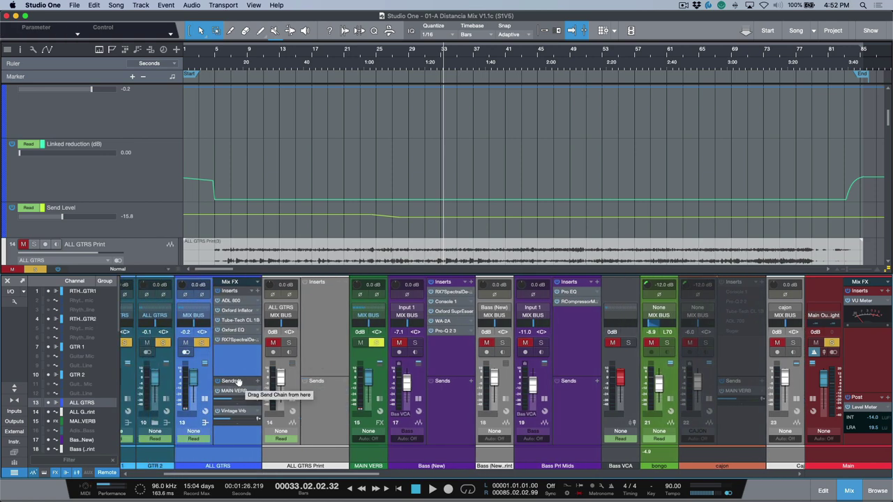
{"action": "left_click_drag", "start_coordinate": [237, 381], "coordinate": [321, 401]}
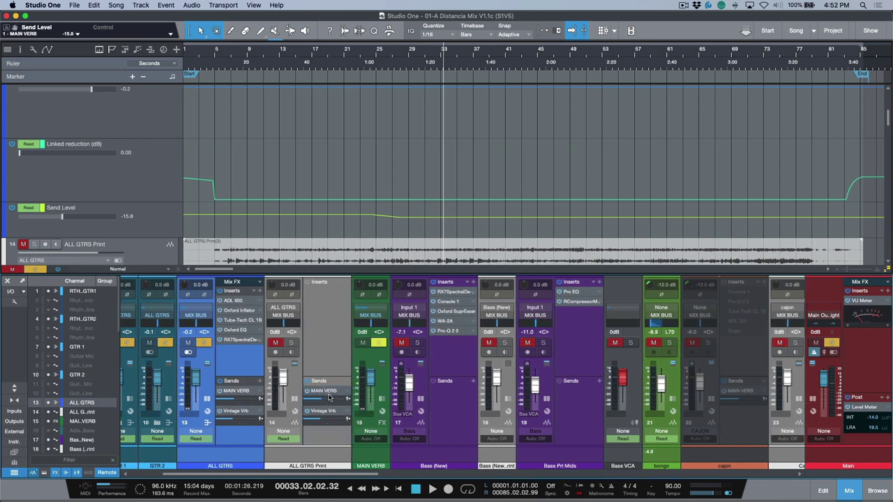